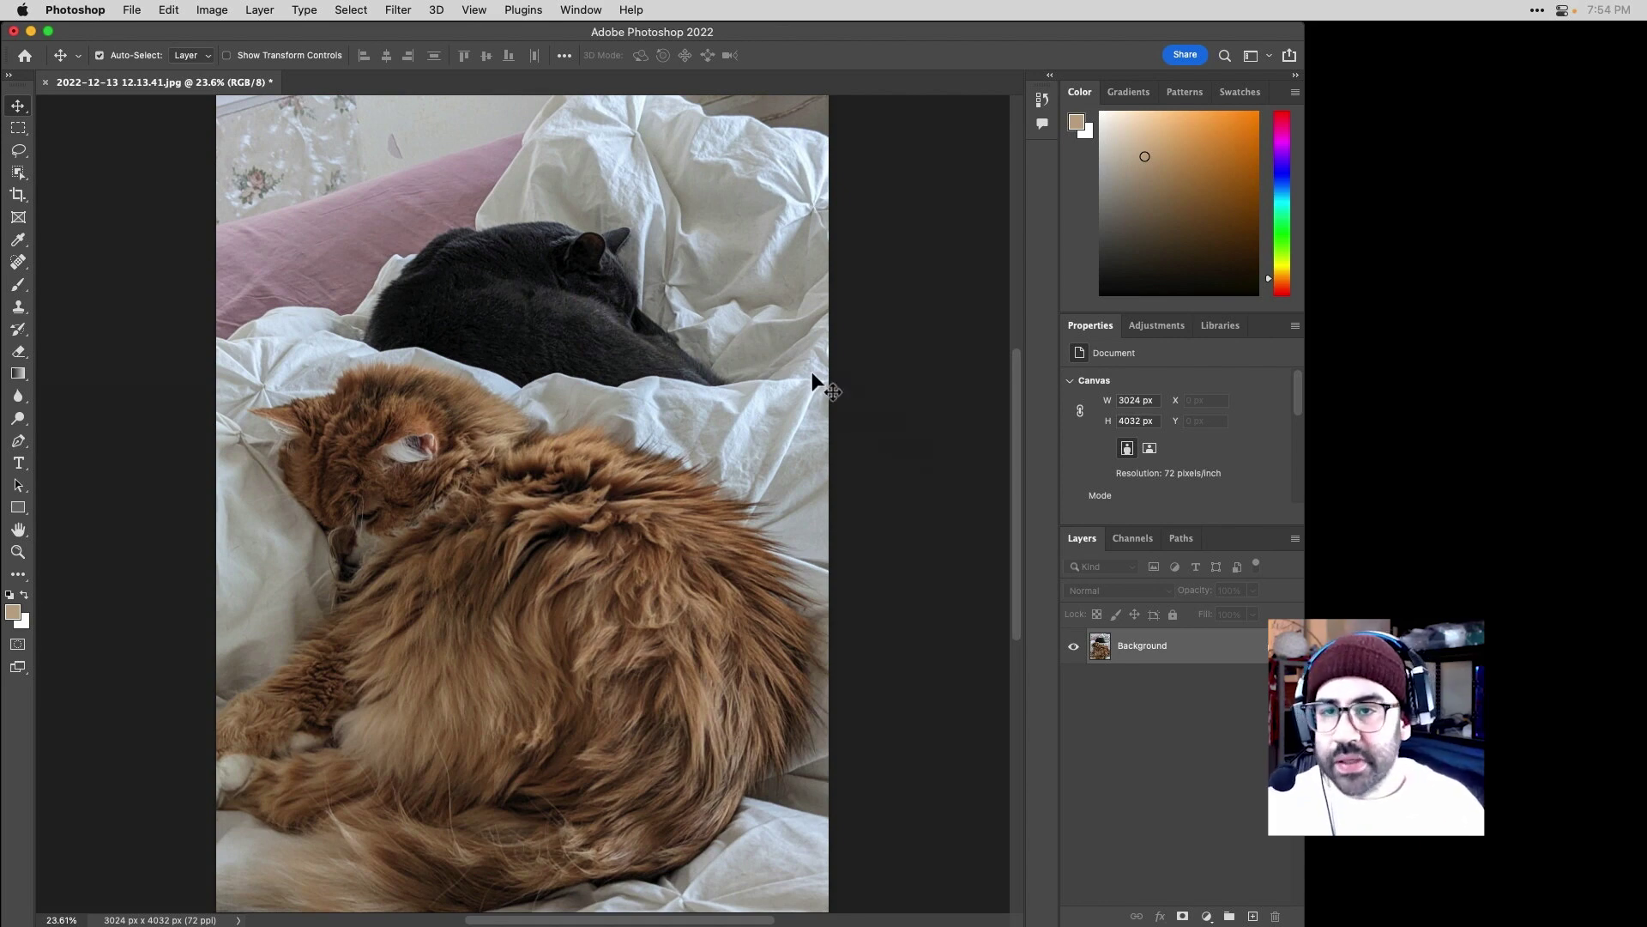
Show the Swatches panel from the Window menu, dock it separately, and expand it.
left_click(575, 10)
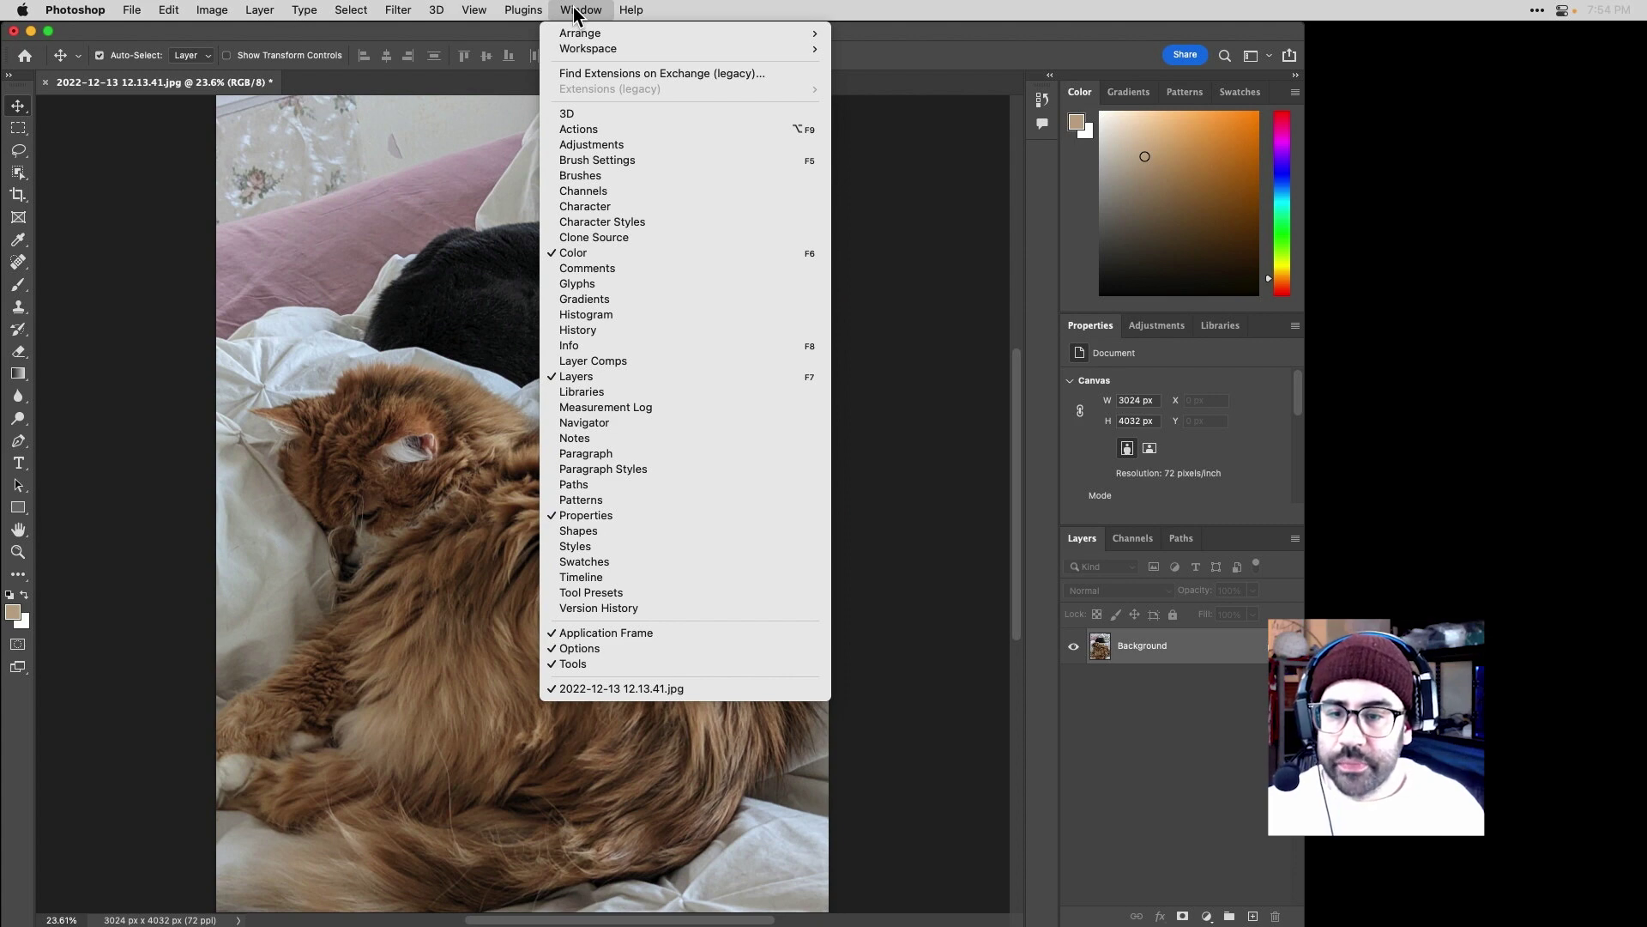
left_click(624, 561)
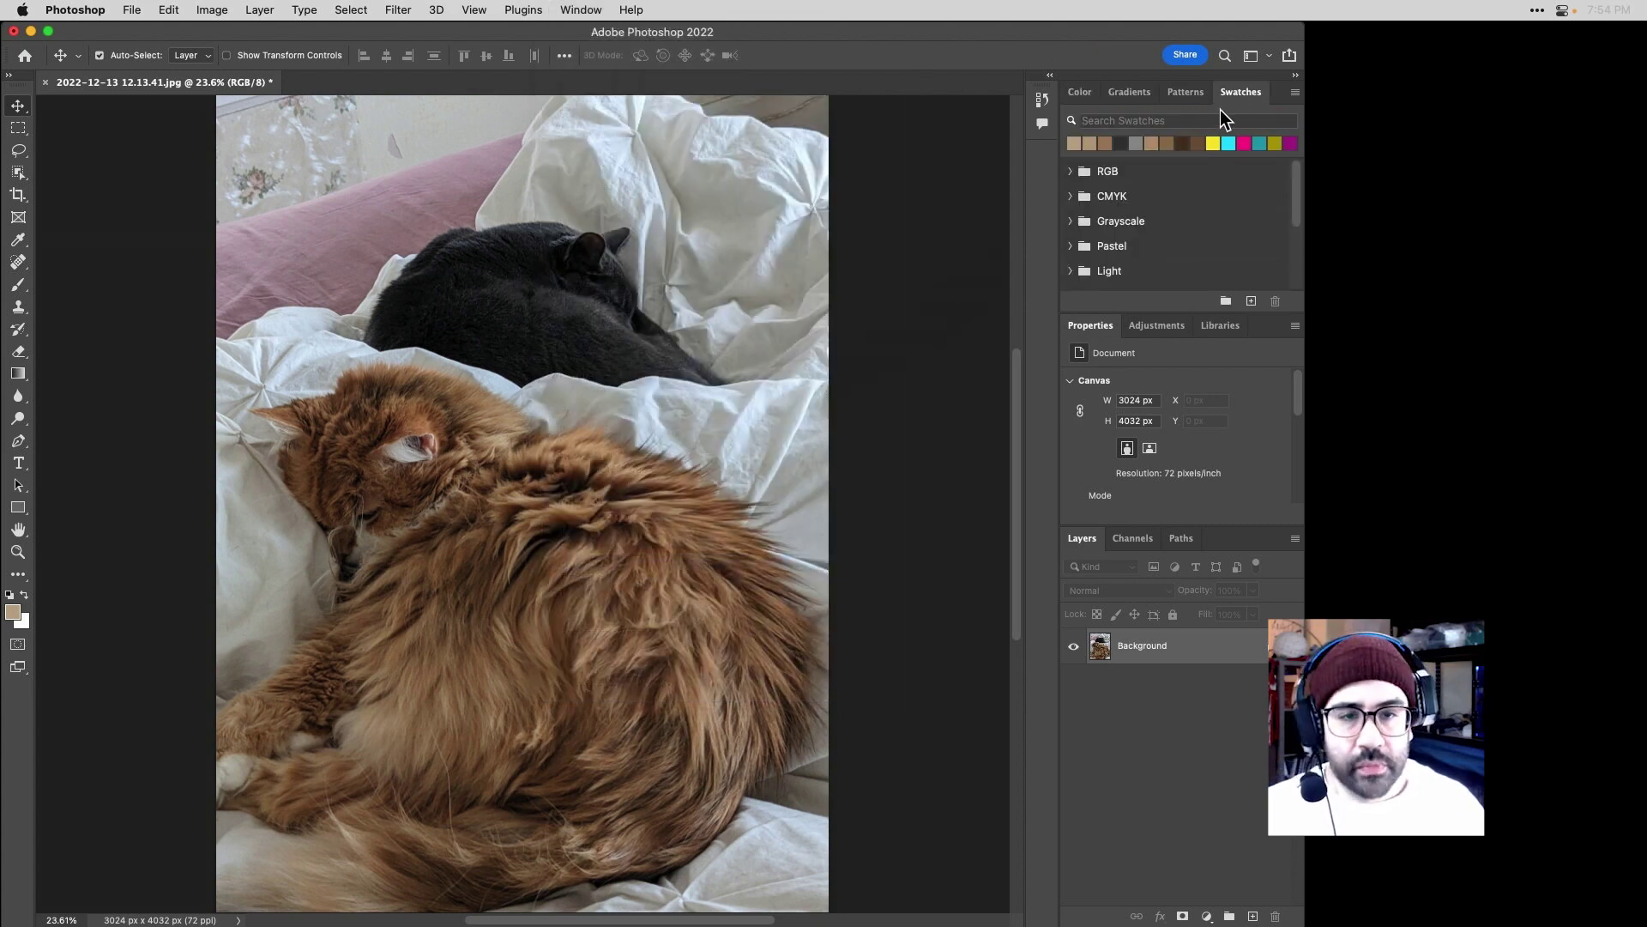
left_click_drag(1235, 93, 1045, 163)
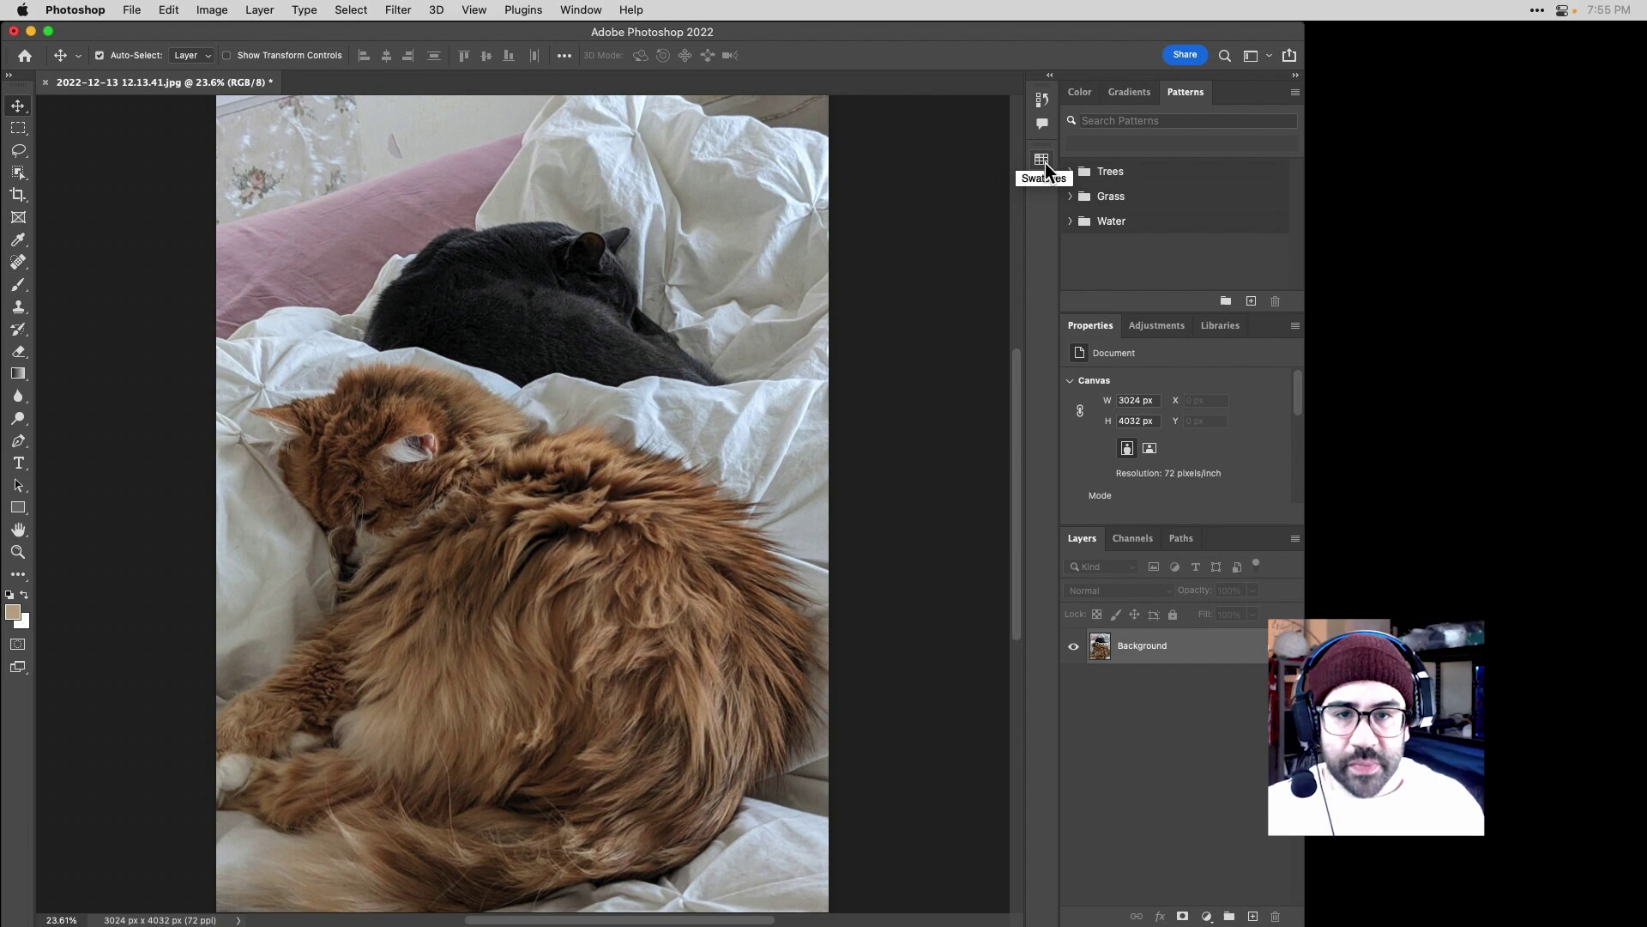
left_click(1042, 163)
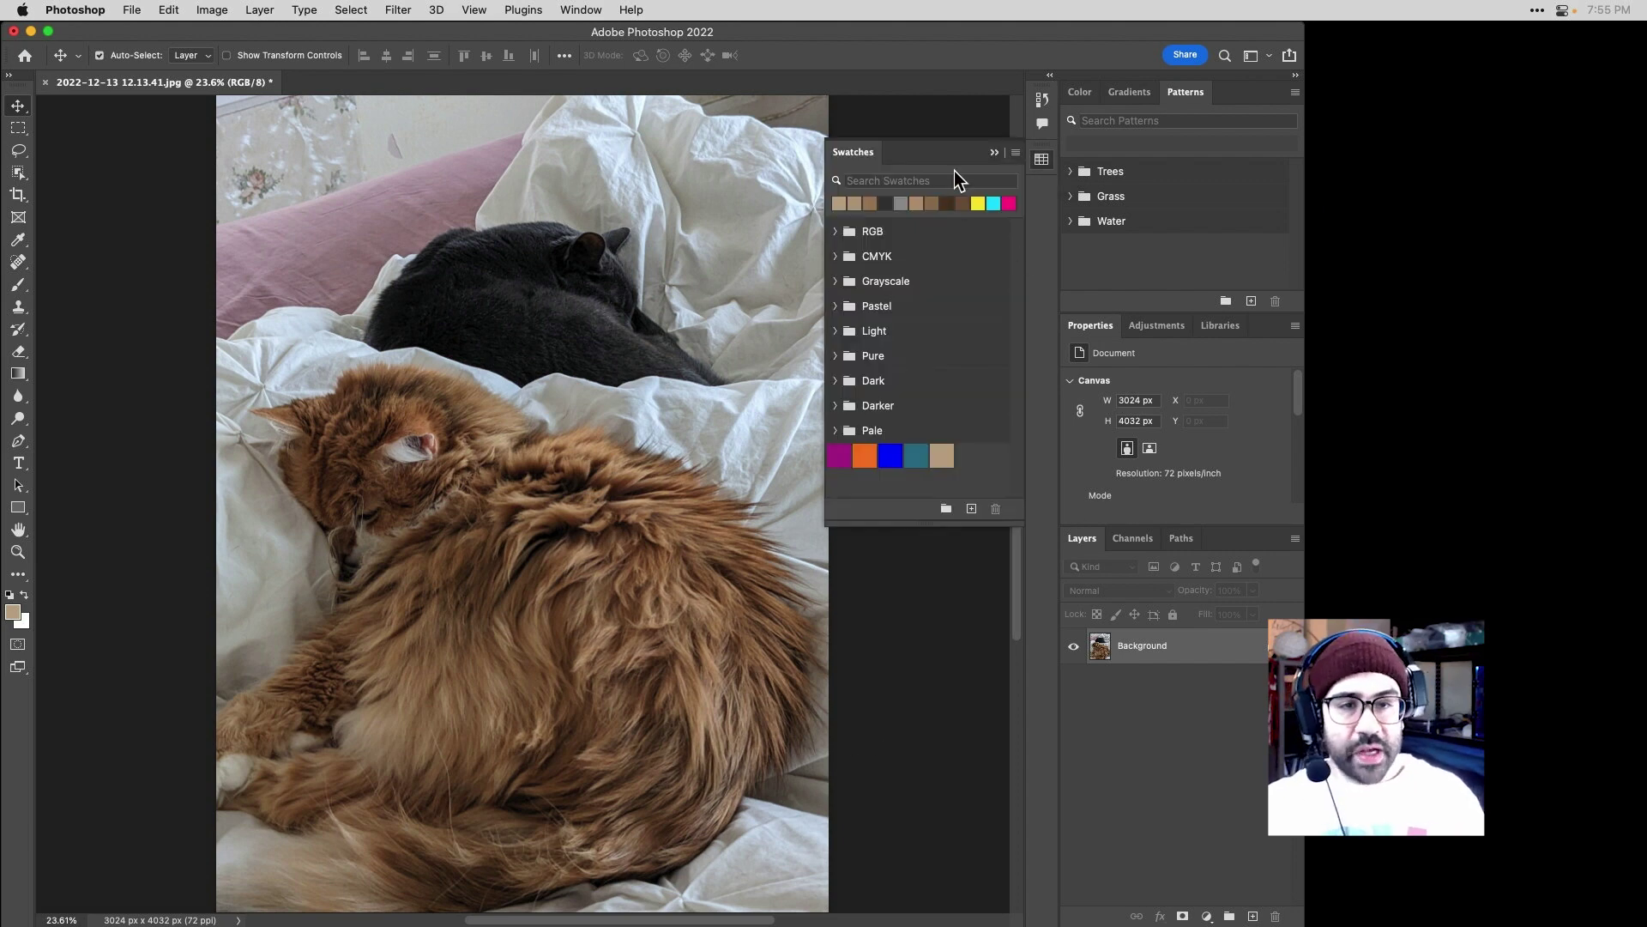
left_click(1016, 155)
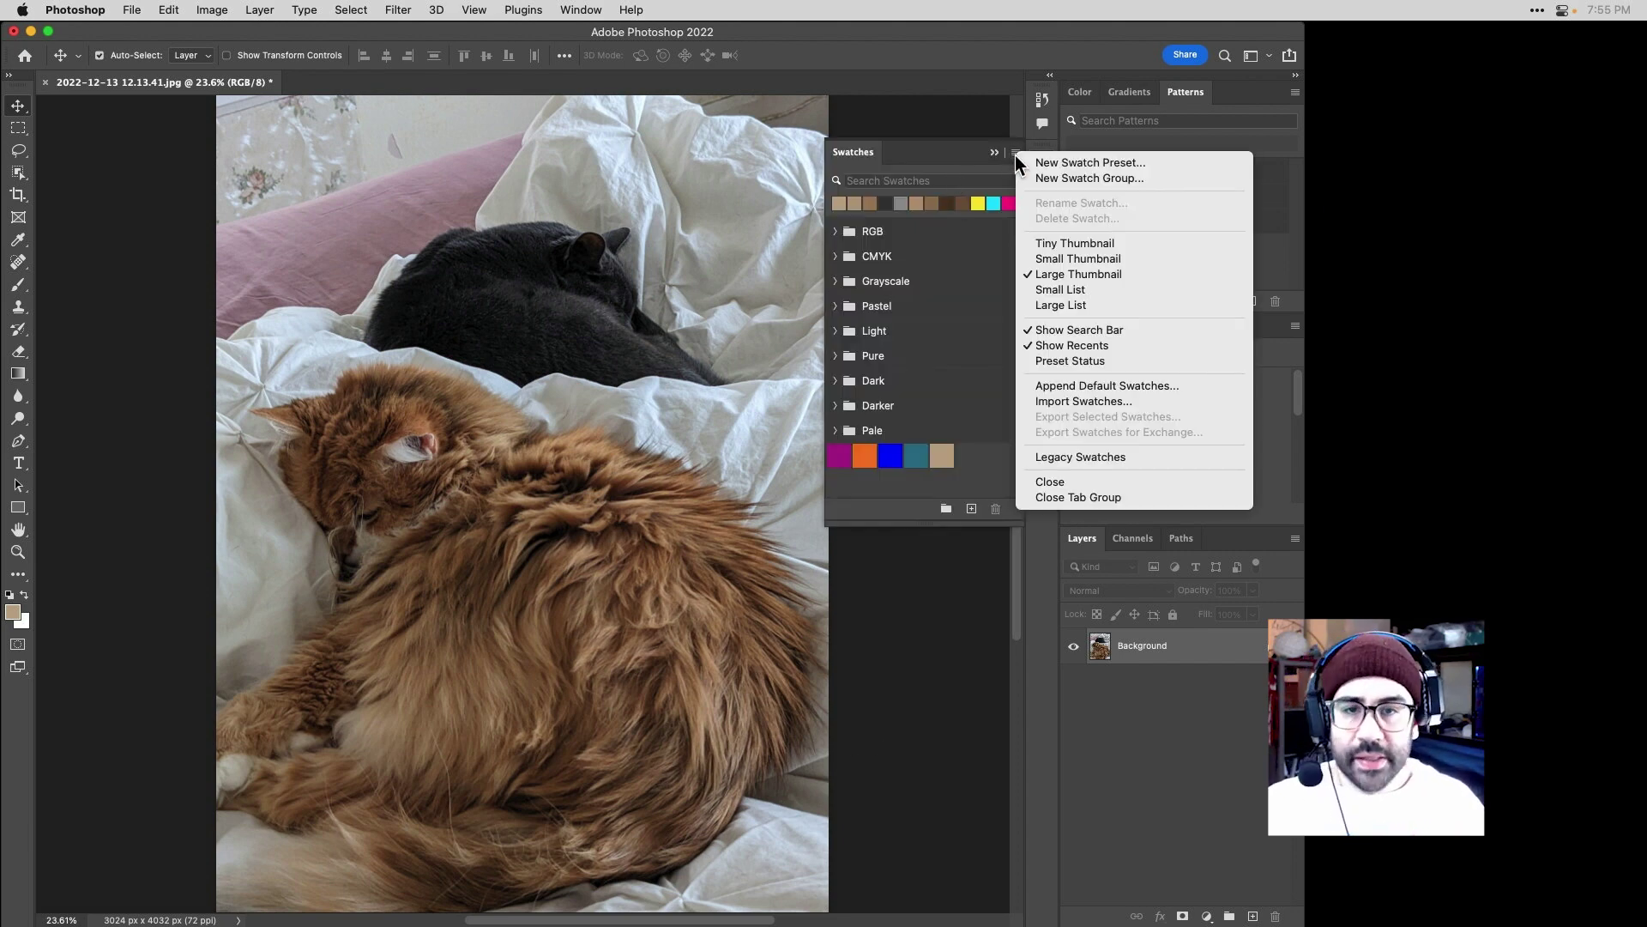
left_click(933, 180)
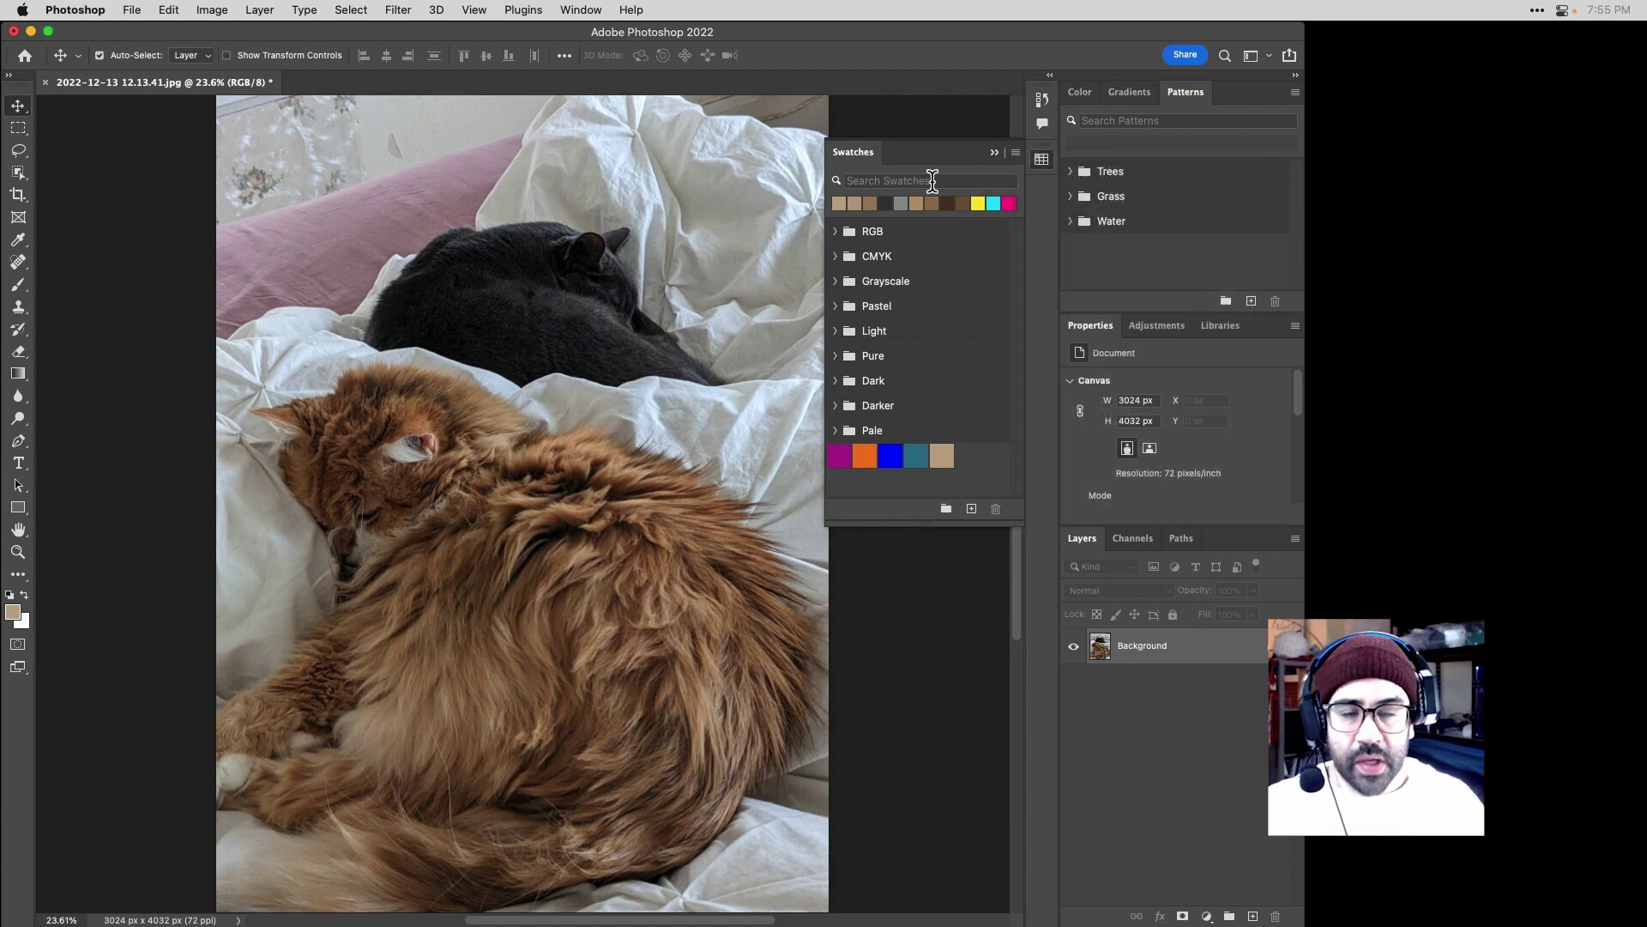
left_click(932, 180)
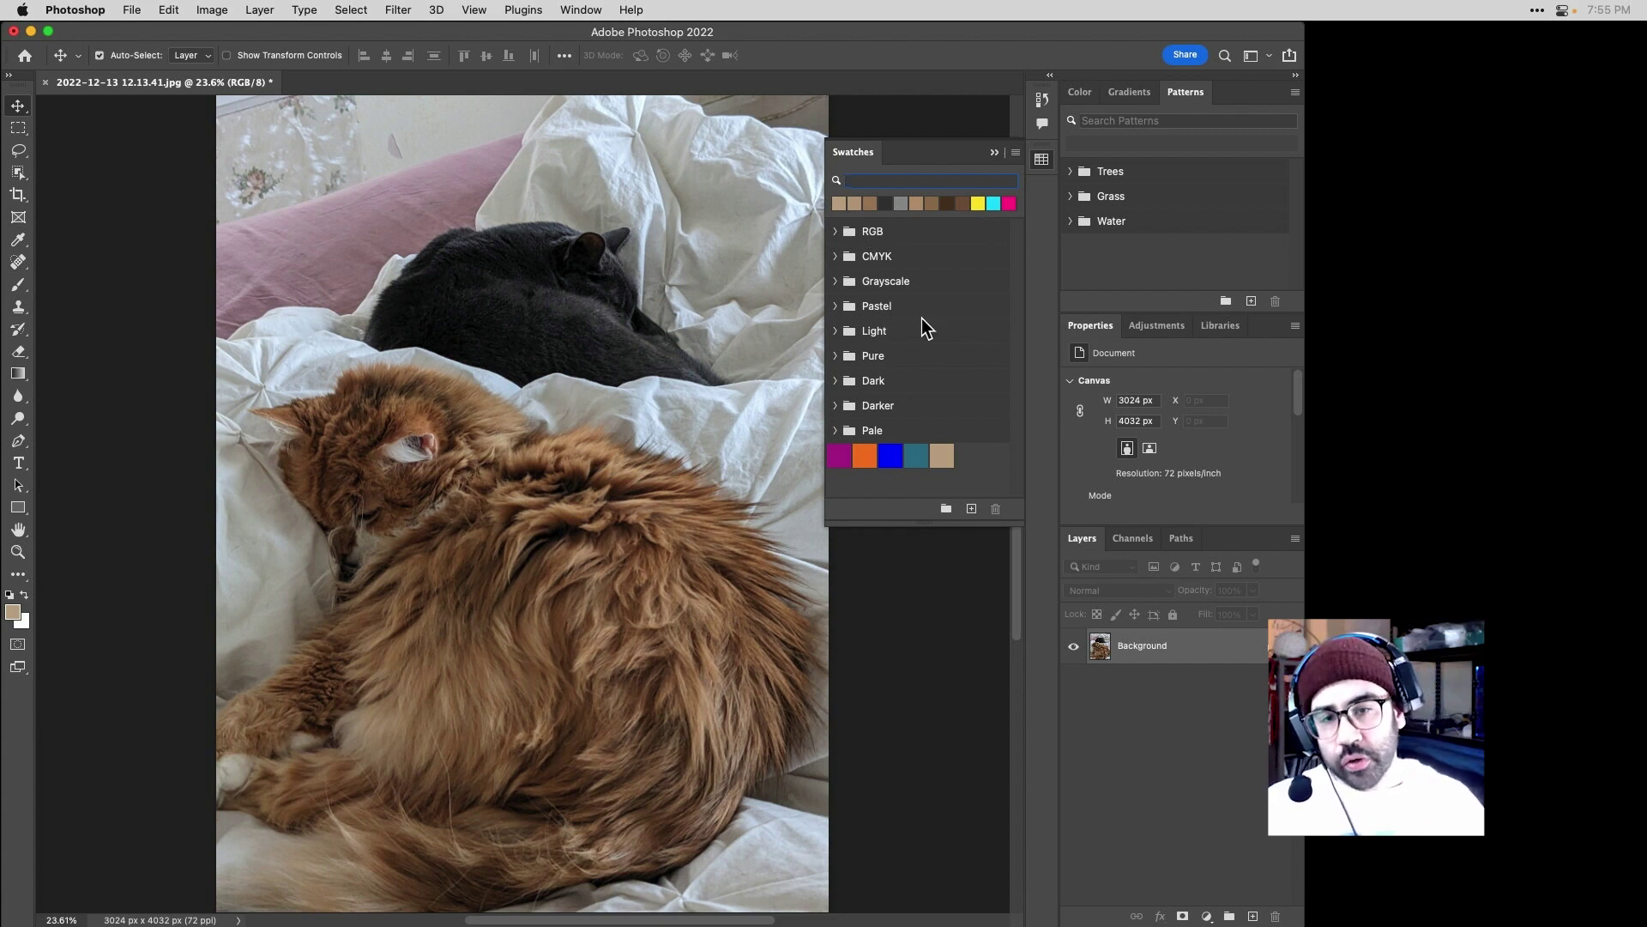
left_click(836, 233)
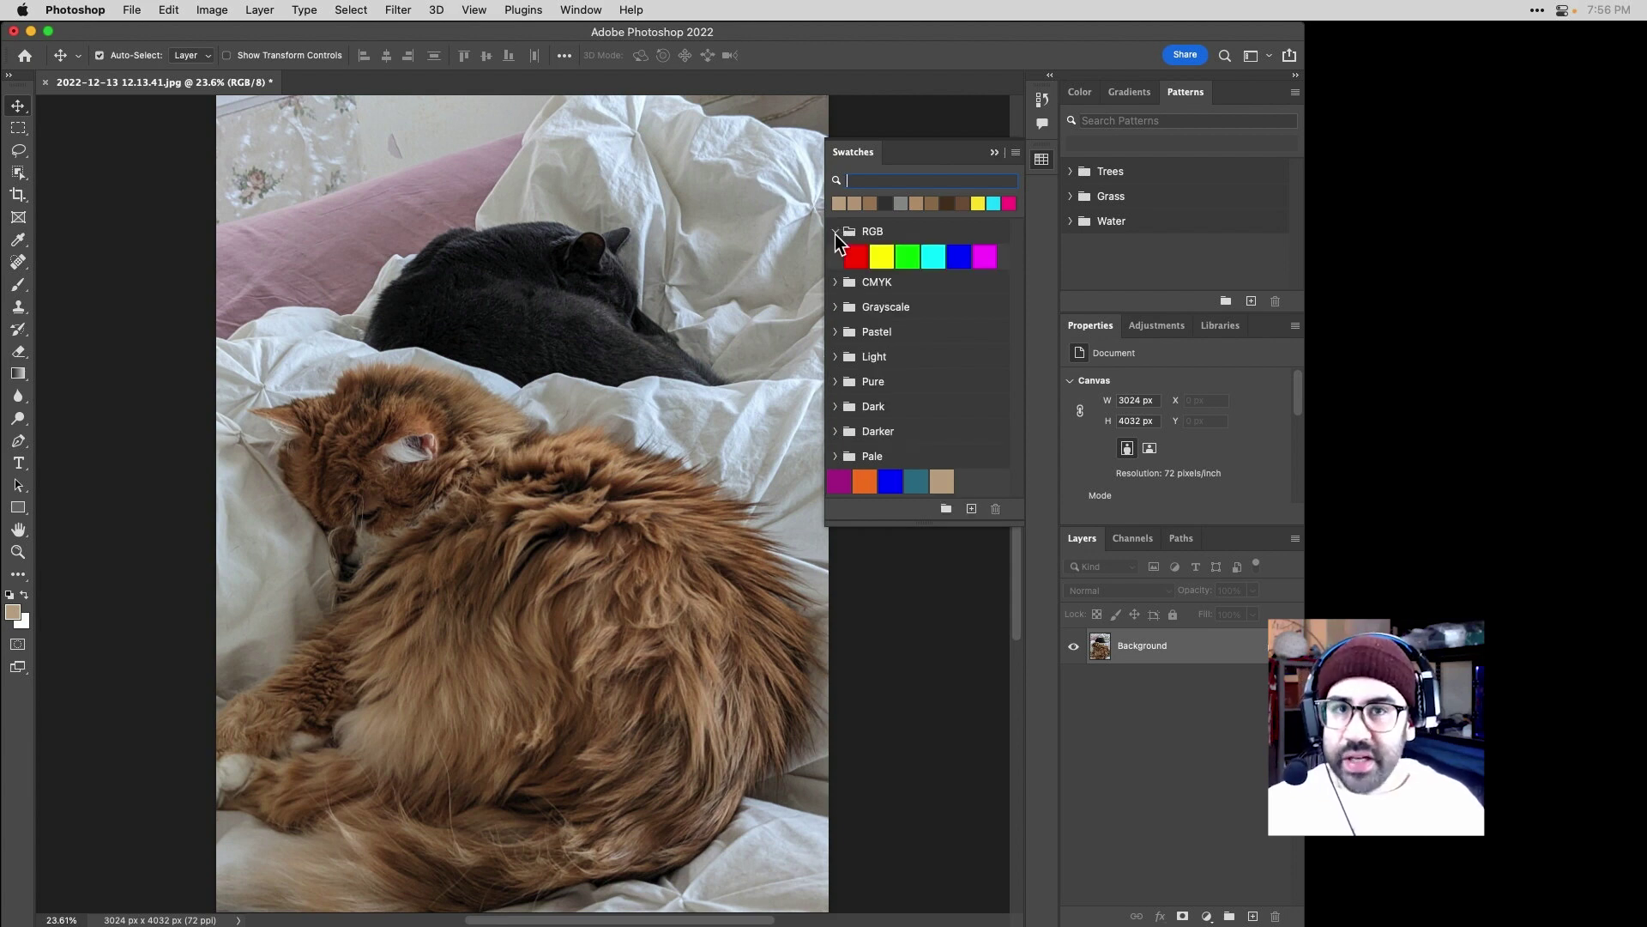
left_click(836, 233)
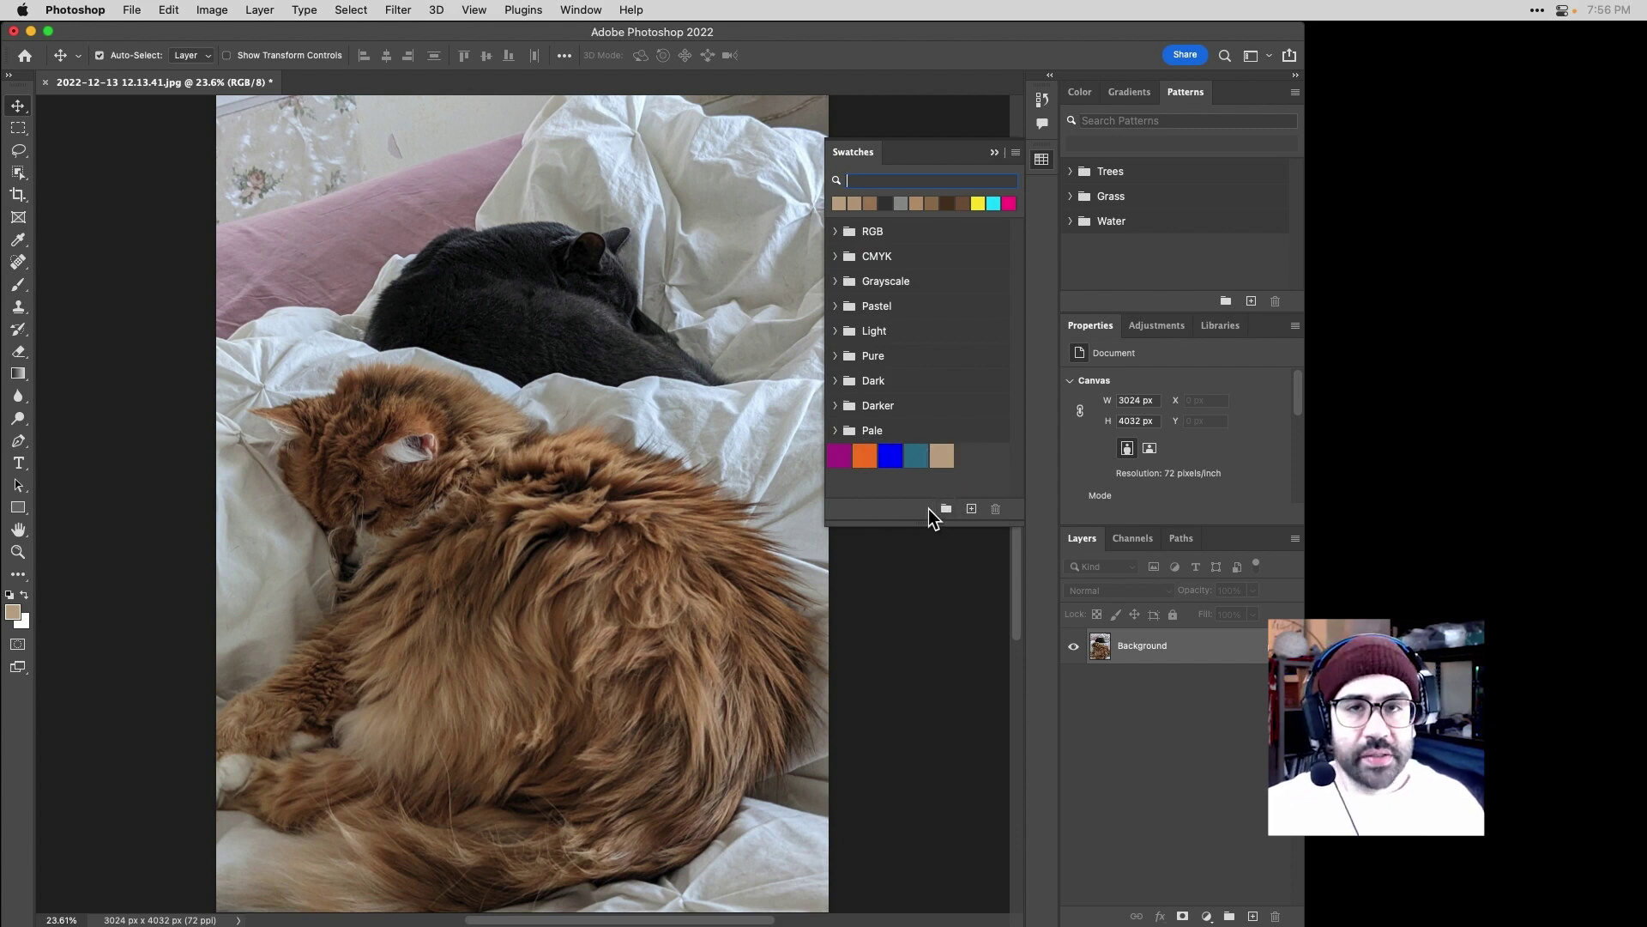
left_click_drag(938, 515, 1015, 509)
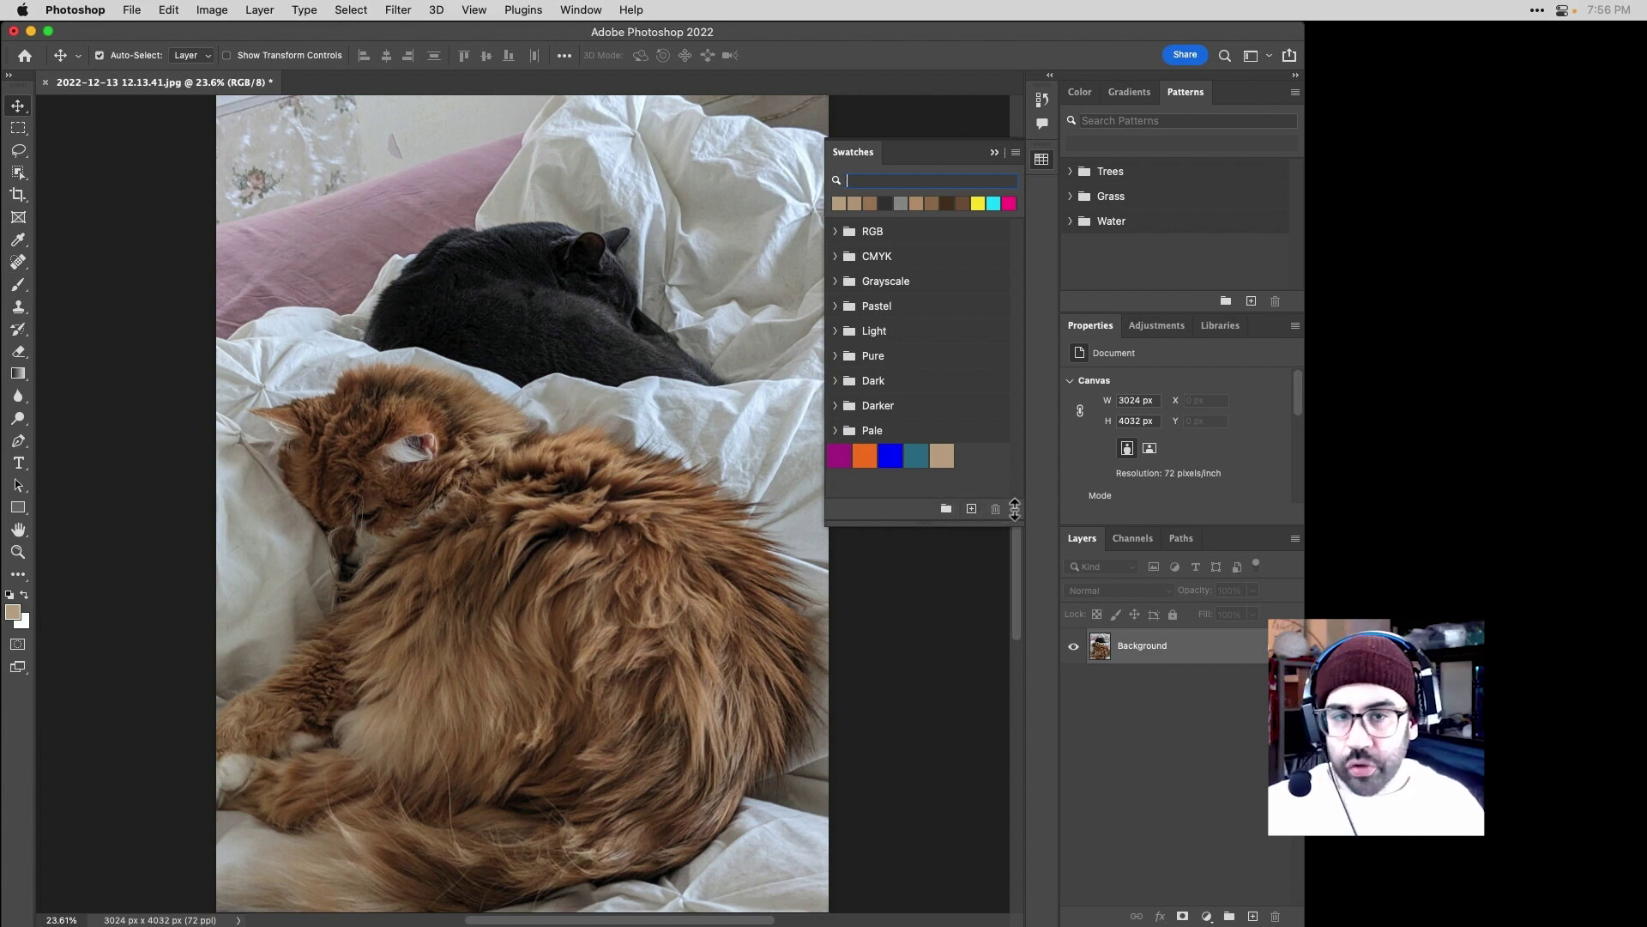
Try a purple foreground and cancel, then eyedrop the black cat's dark fur as foreground.
left_click(972, 476)
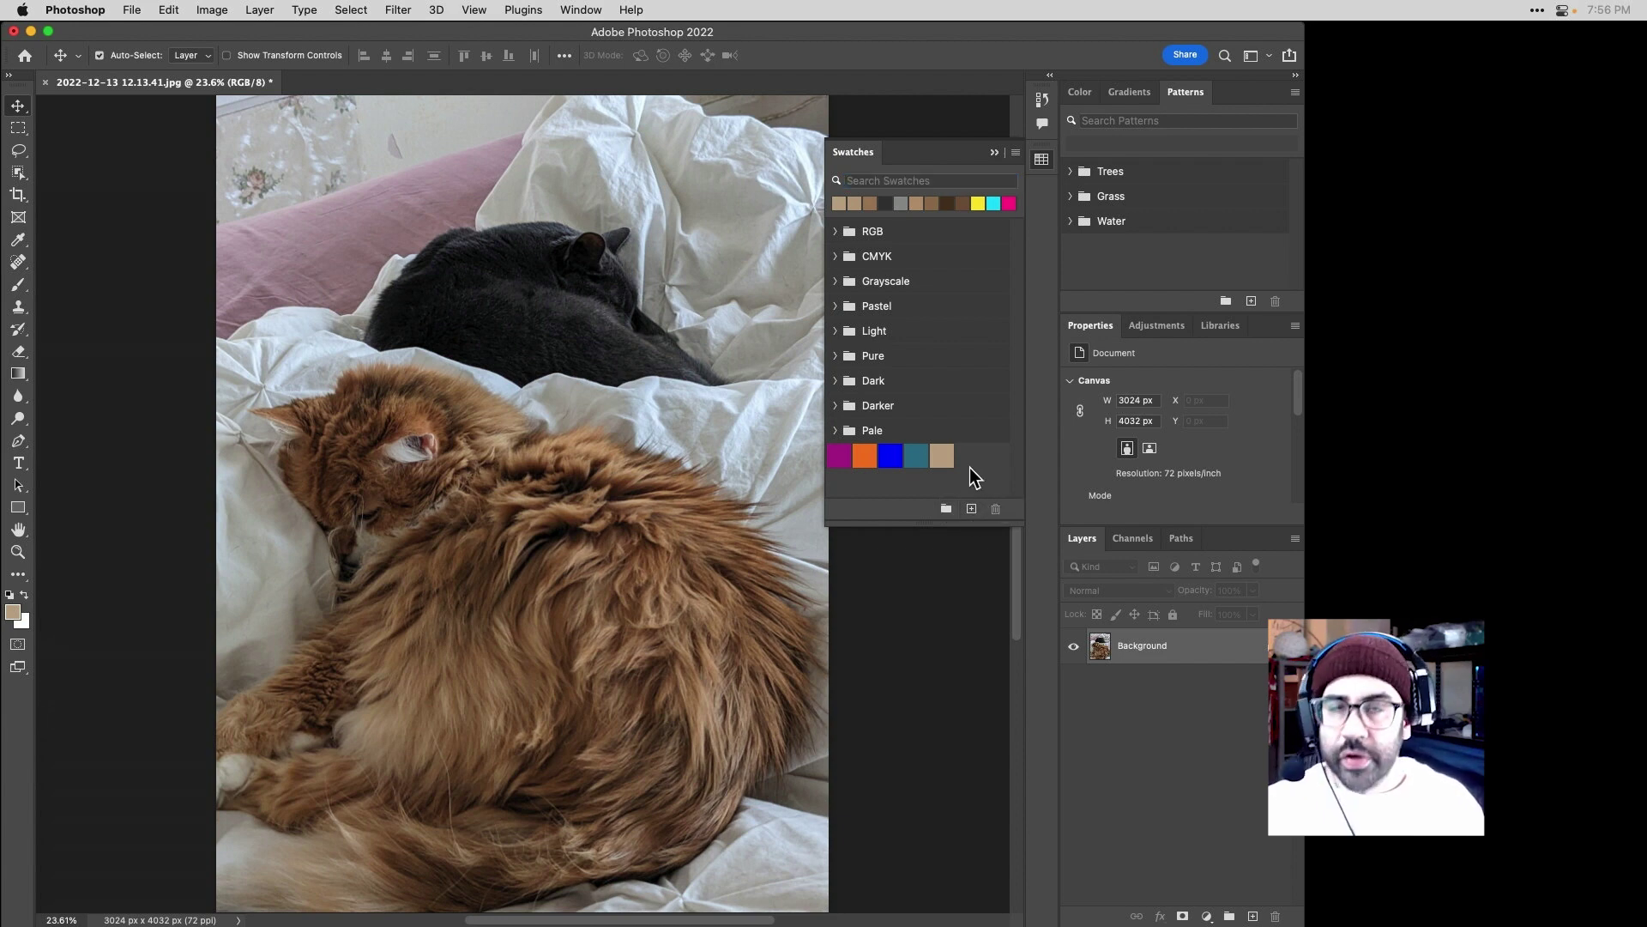
left_click(12, 612)
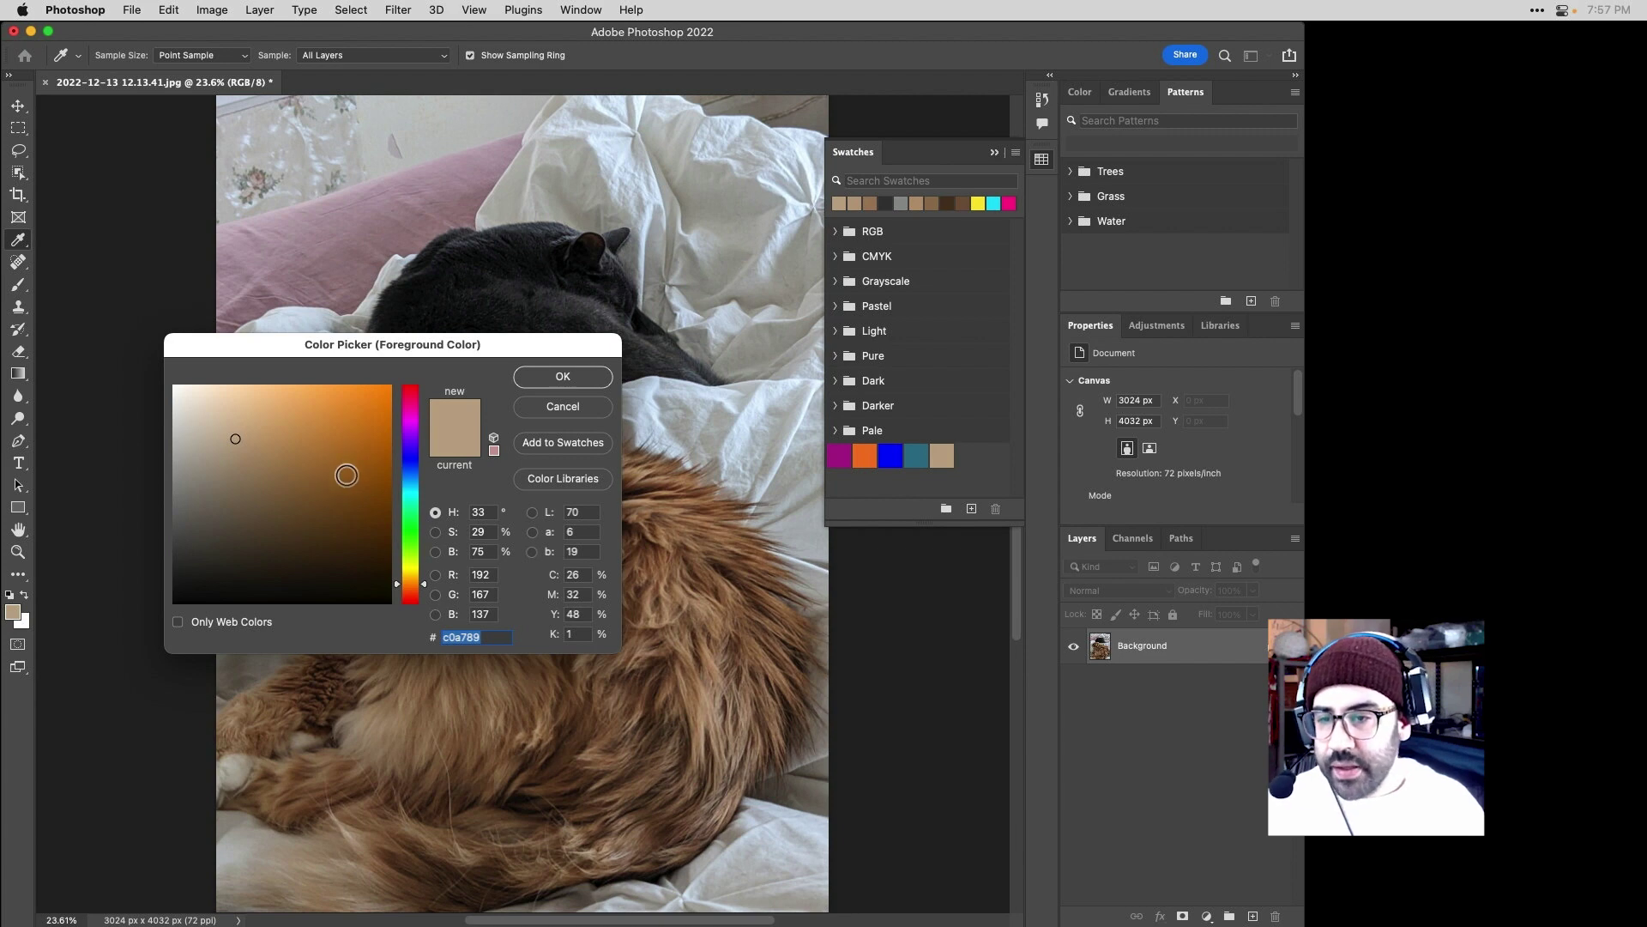
left_click(410, 425)
left_click(359, 418)
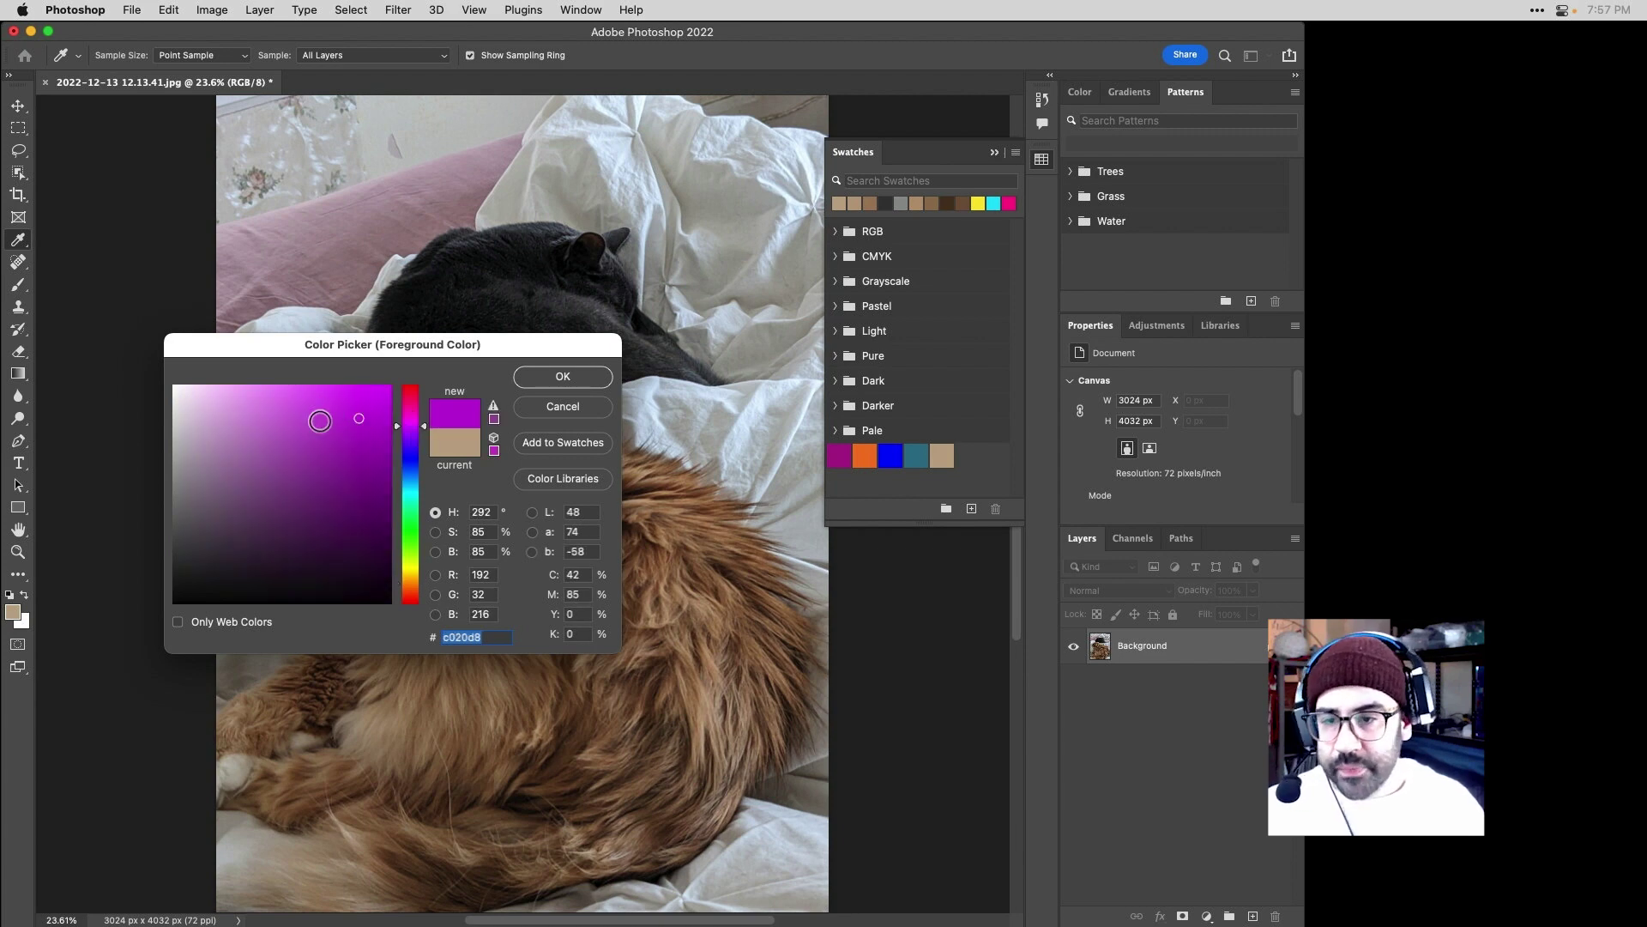
left_click(534, 405)
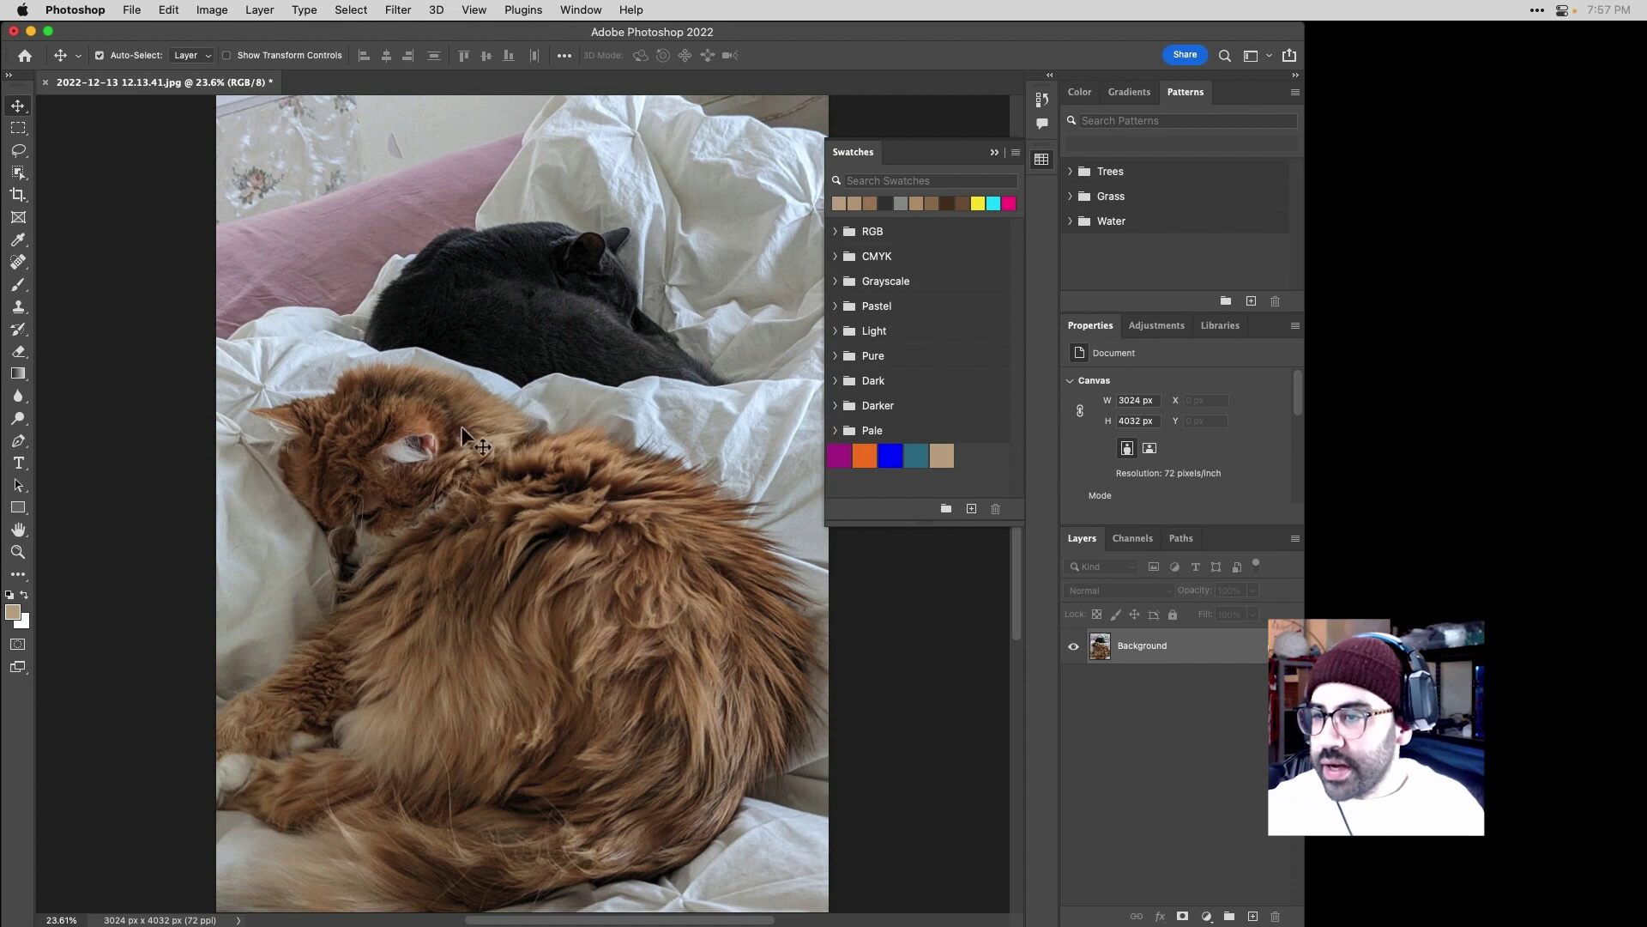
left_click(20, 237)
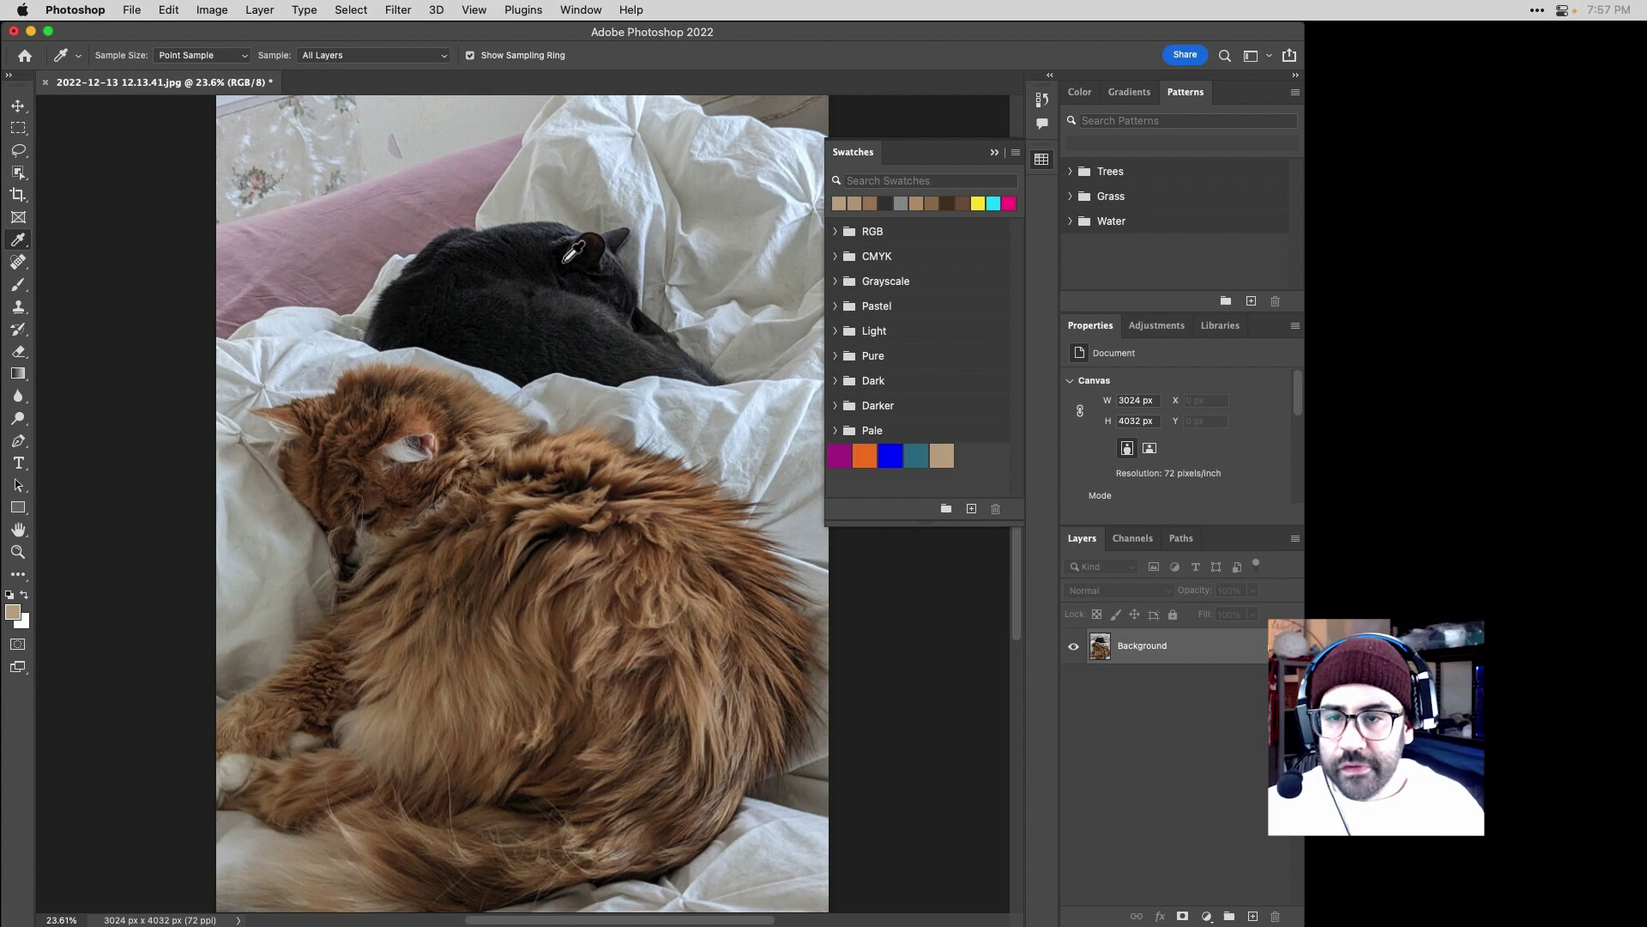
left_click(581, 225)
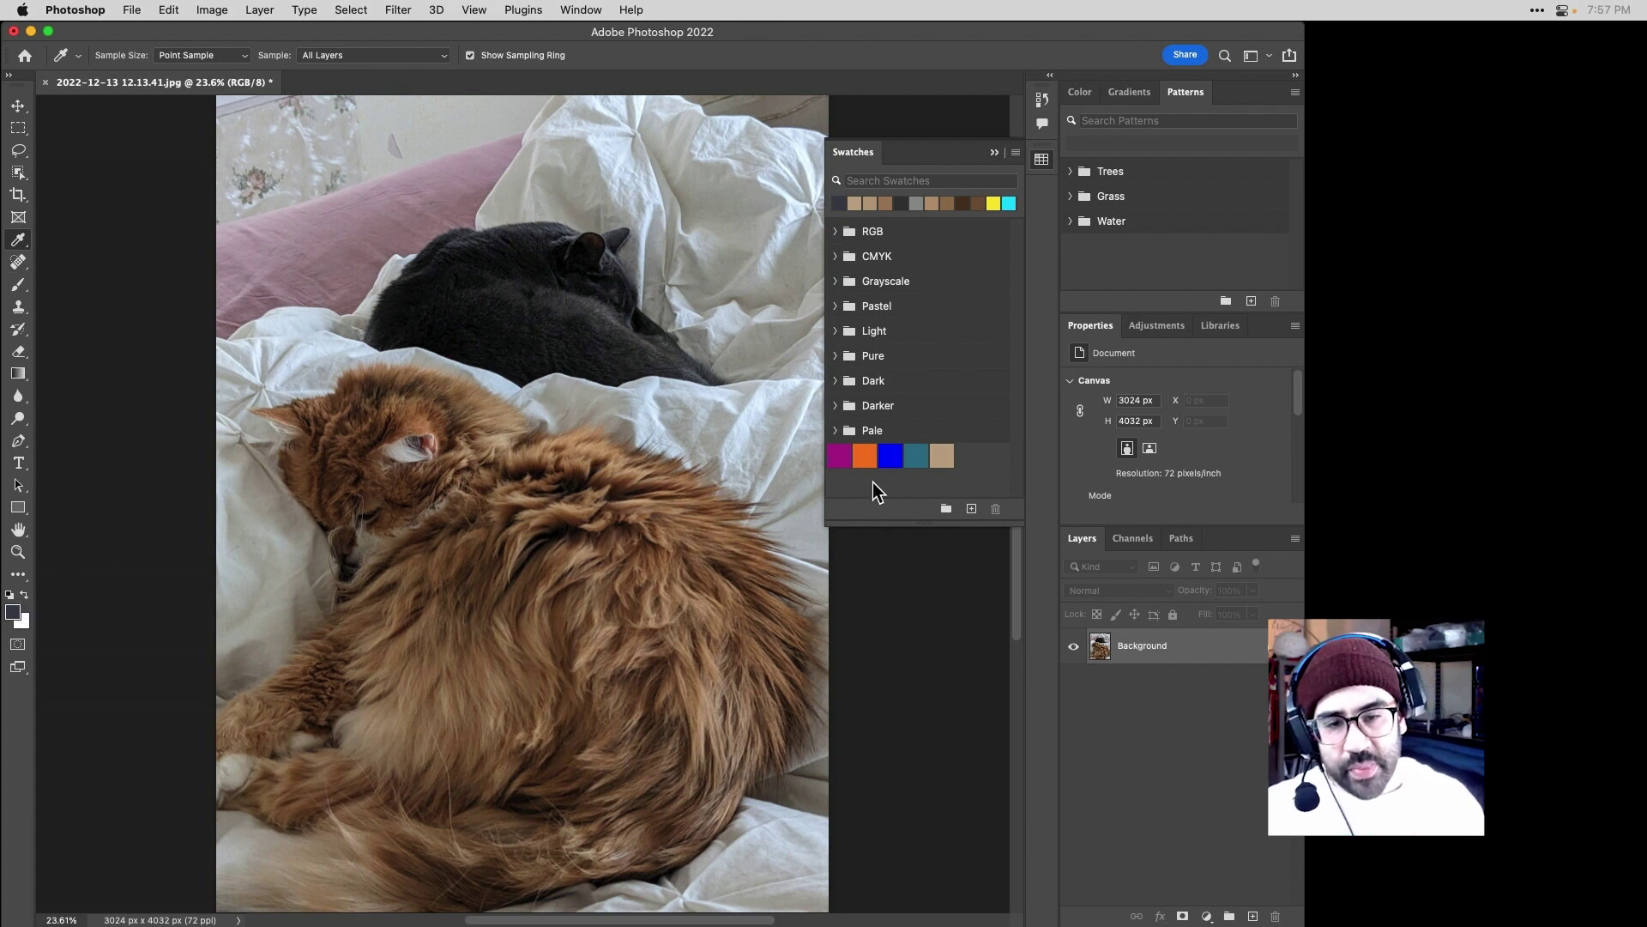
Save the sampled dark grey foreground as a new swatch named 'My Other Cat'.
left_click(973, 512)
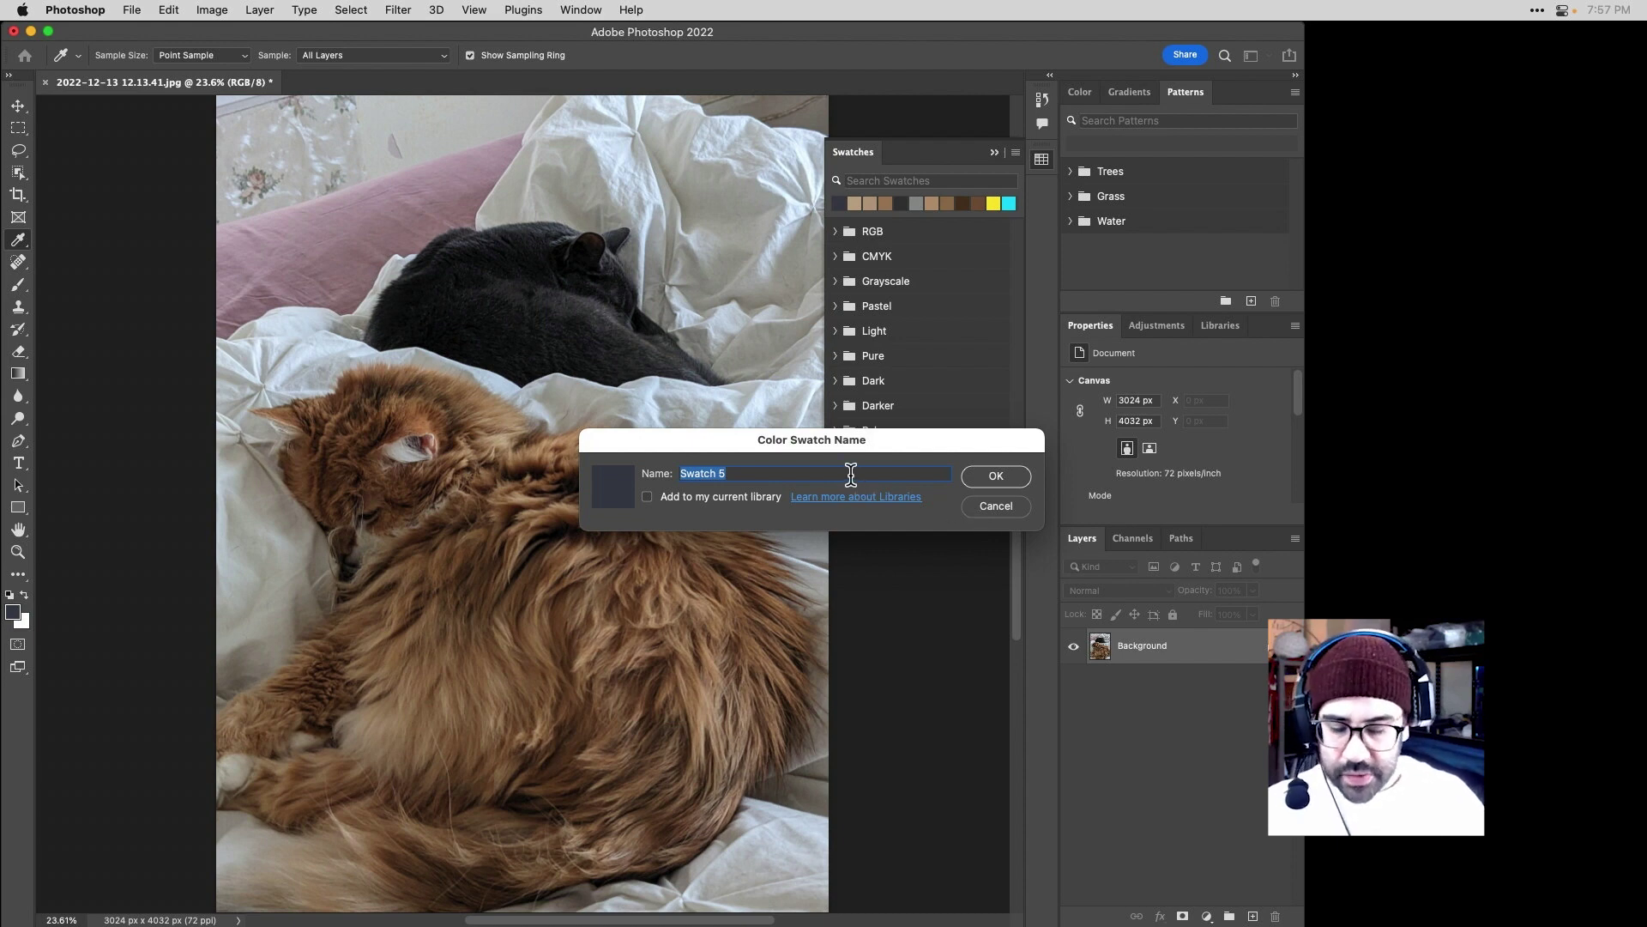
type("My O")
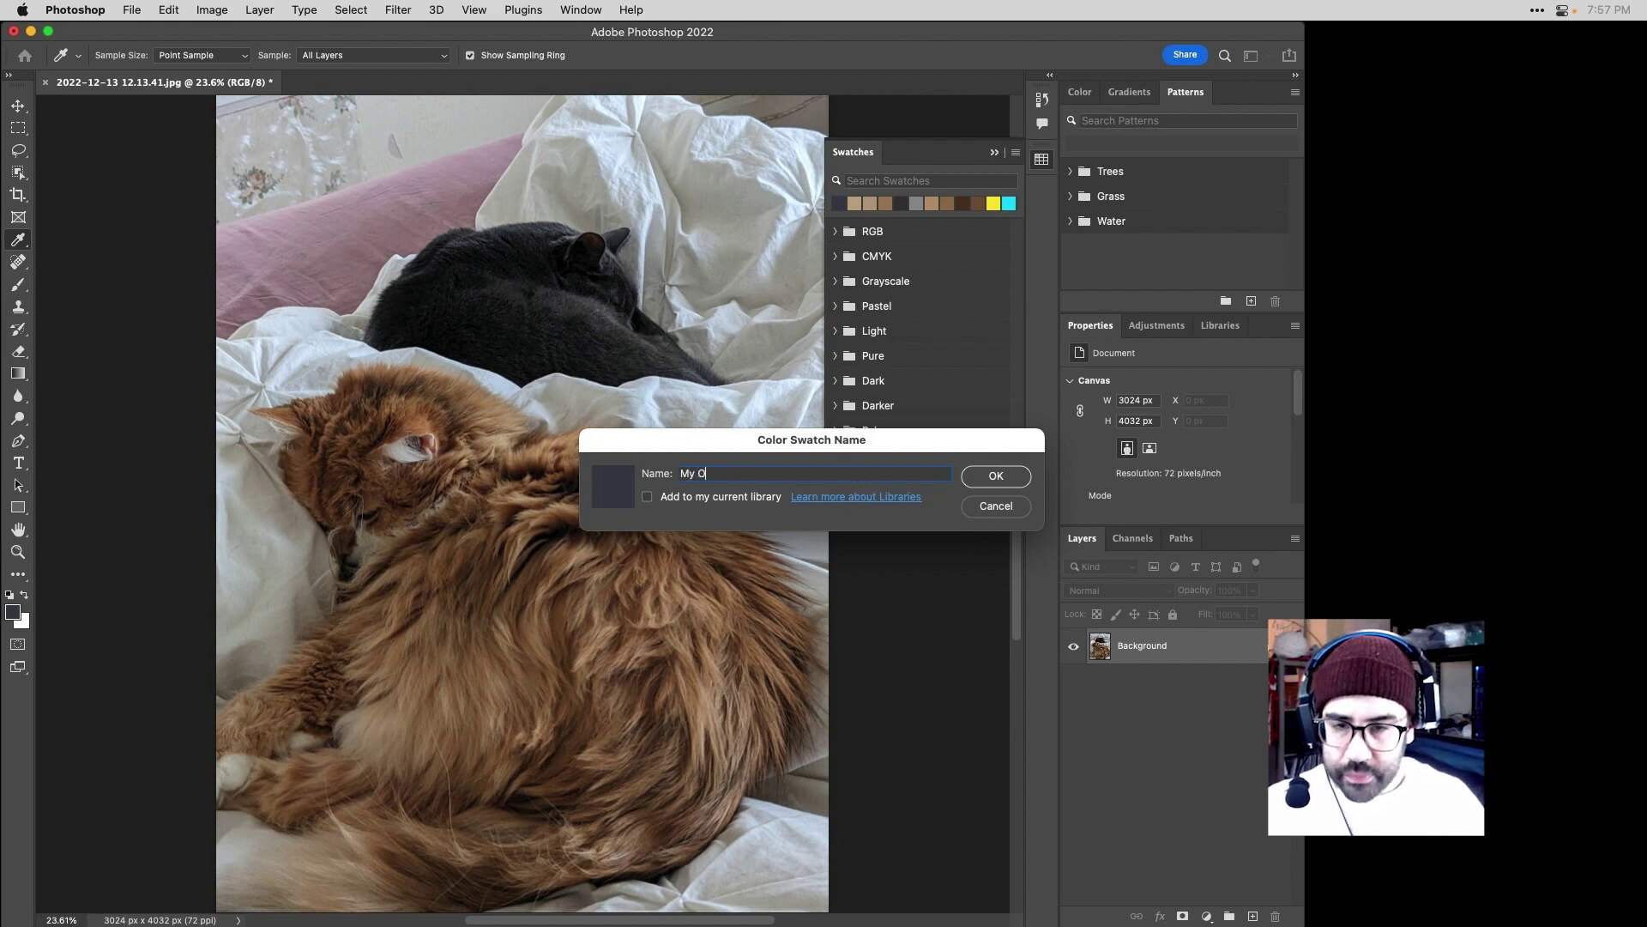
type("ther Cat")
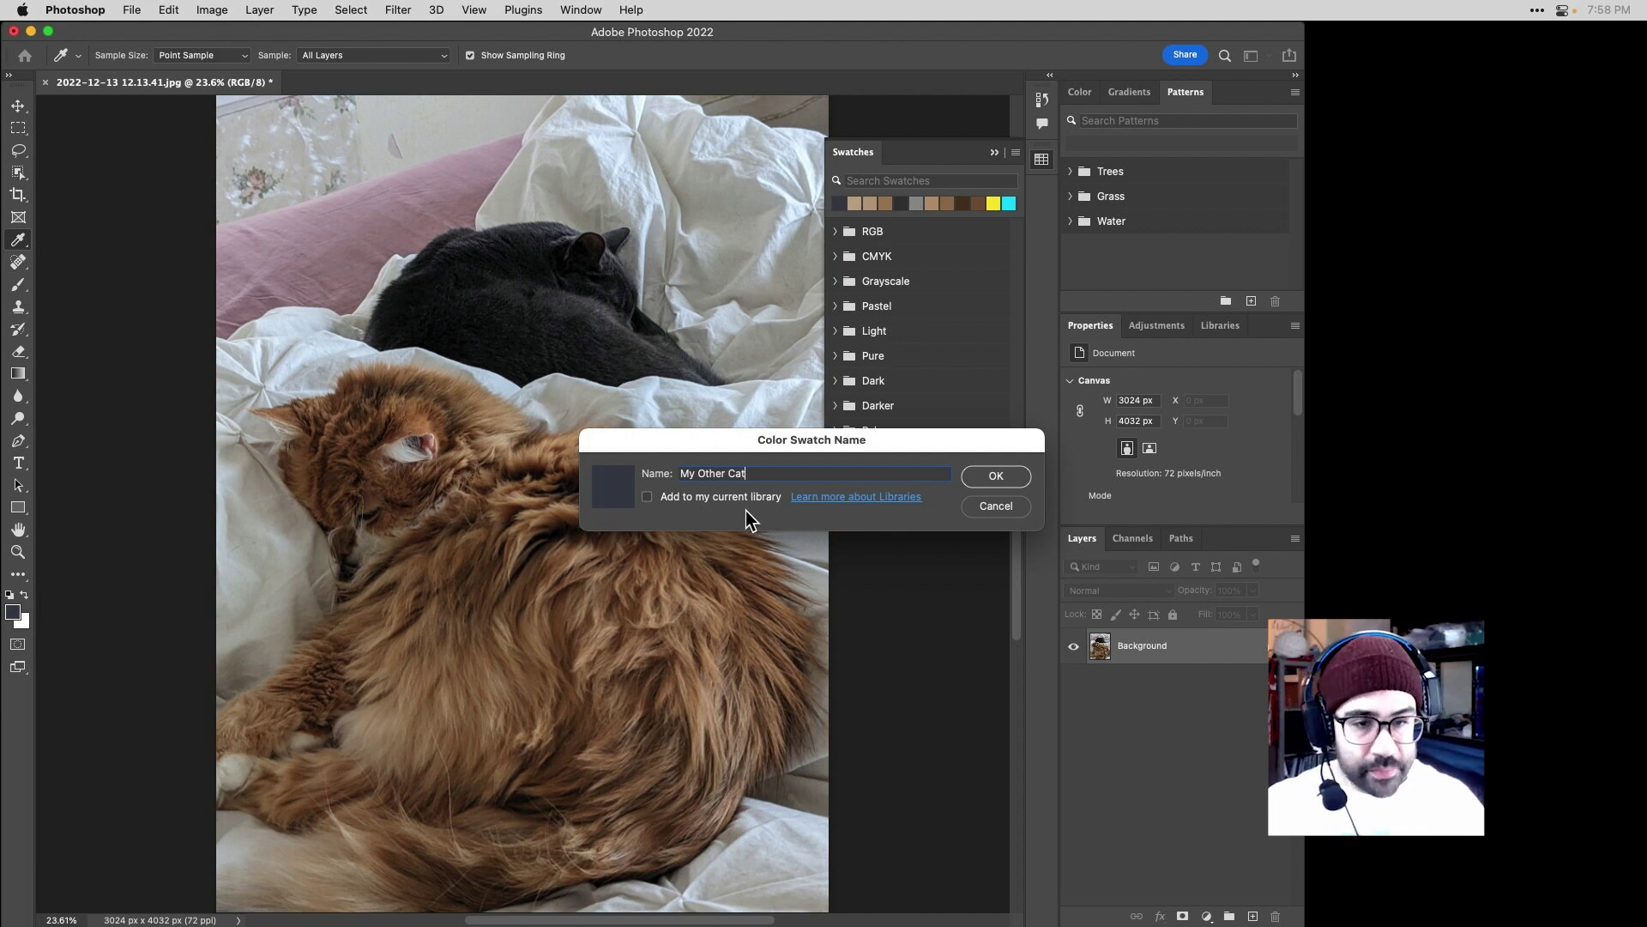
left_click(975, 477)
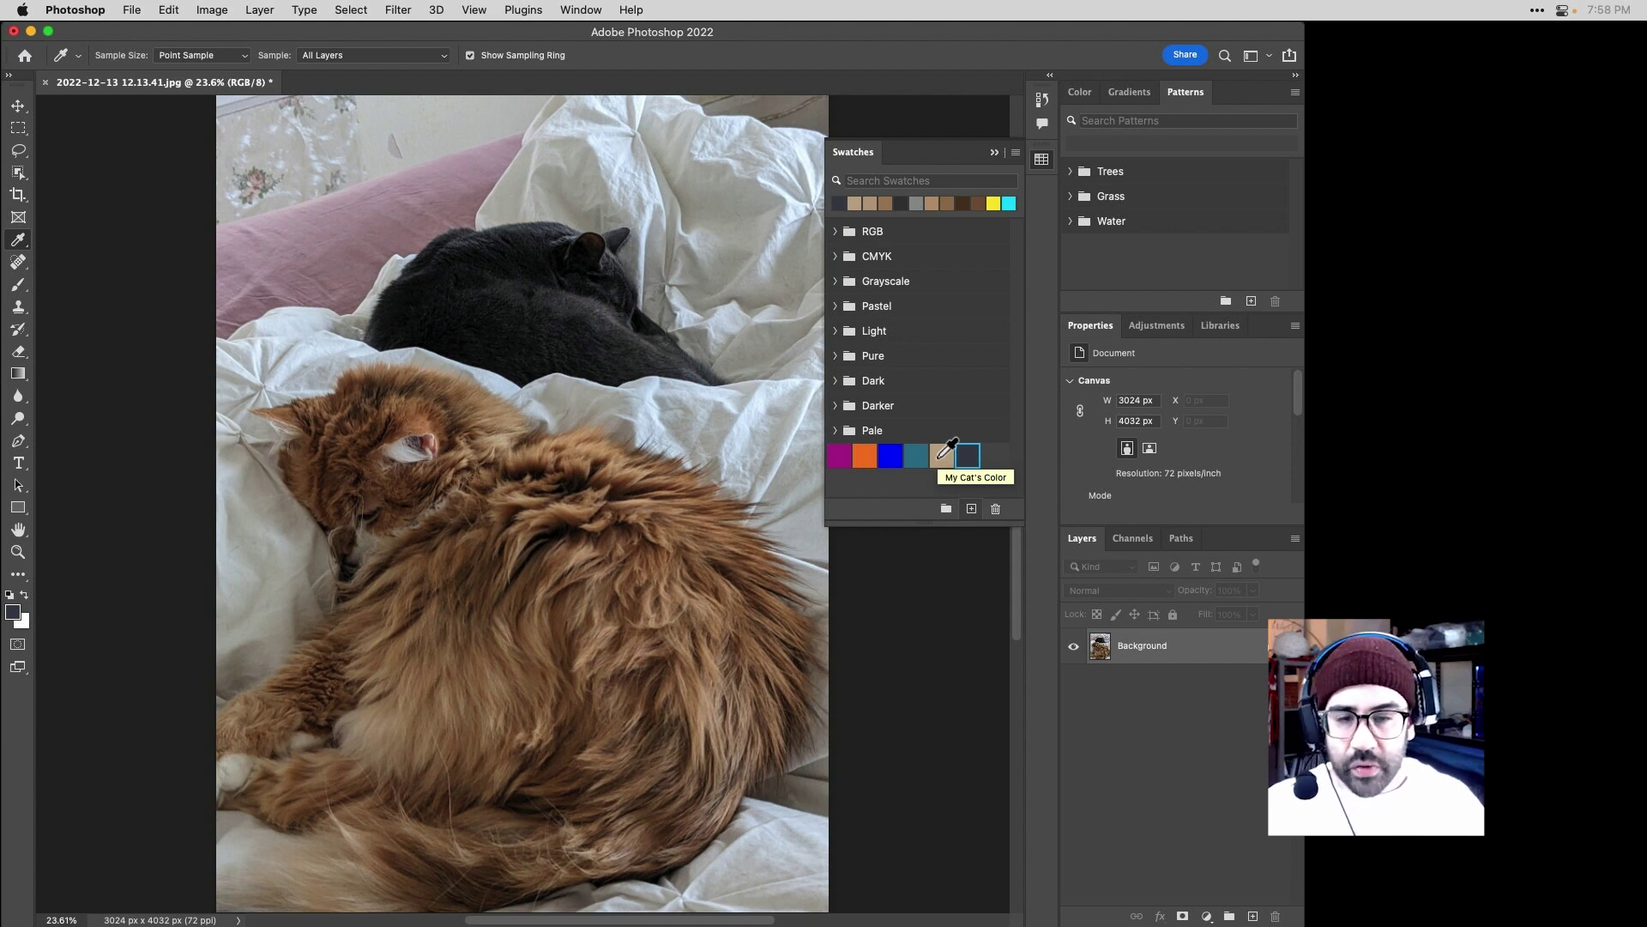
Set the foreground to the tan, teal, blue and then orange swatches in turn.
left_click(942, 455)
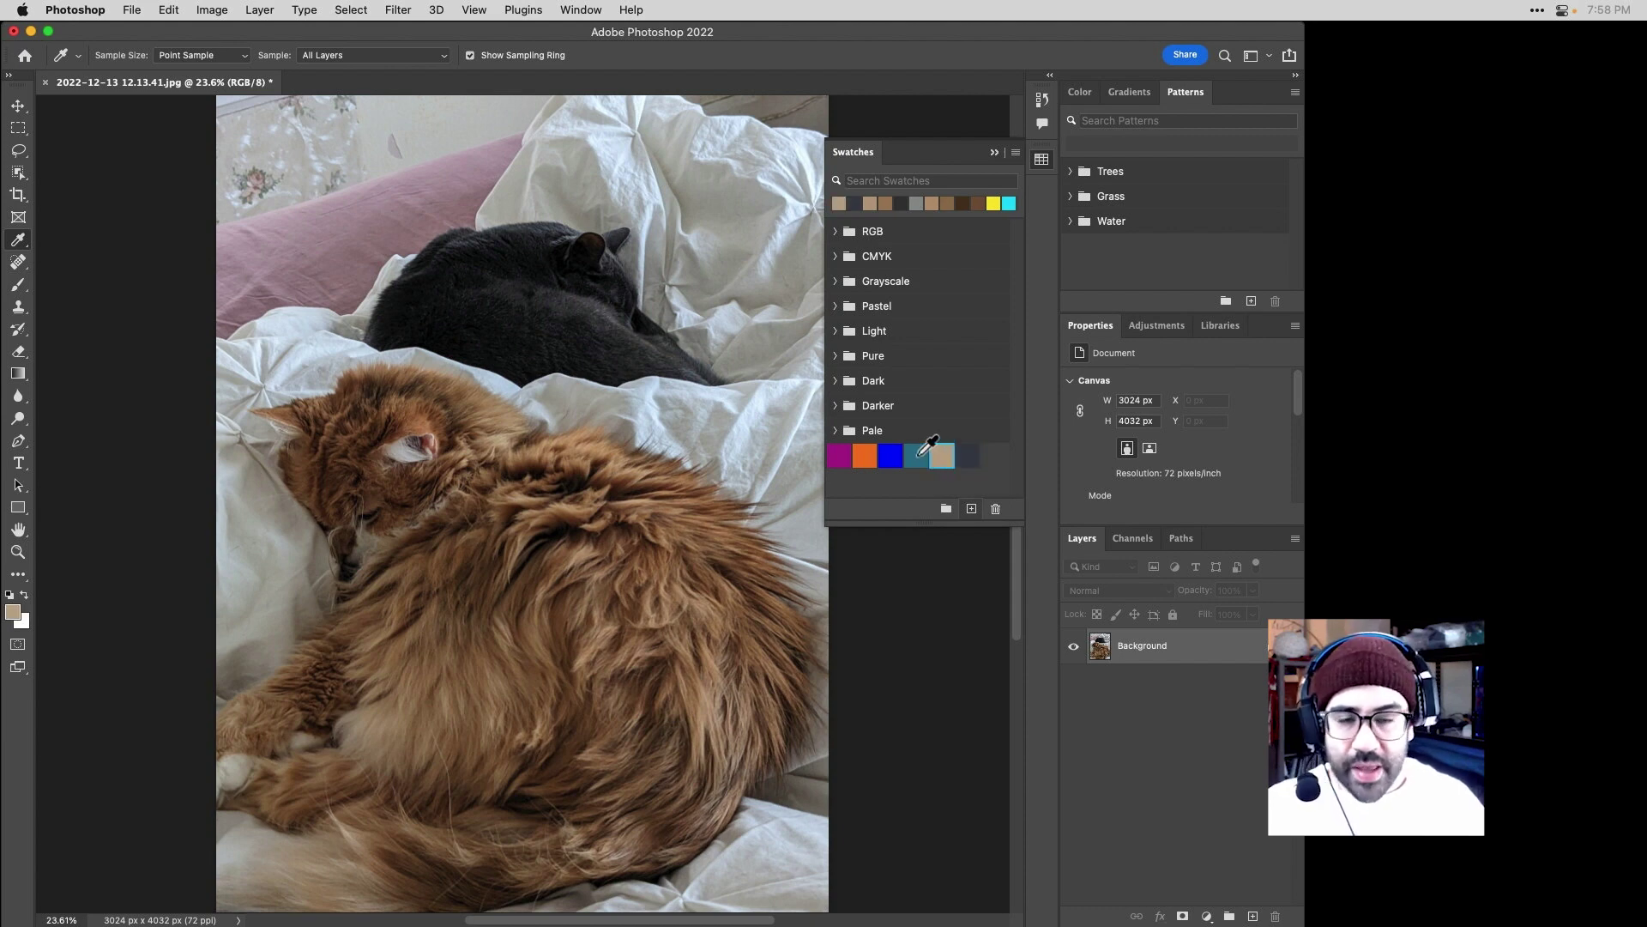
left_click(918, 455)
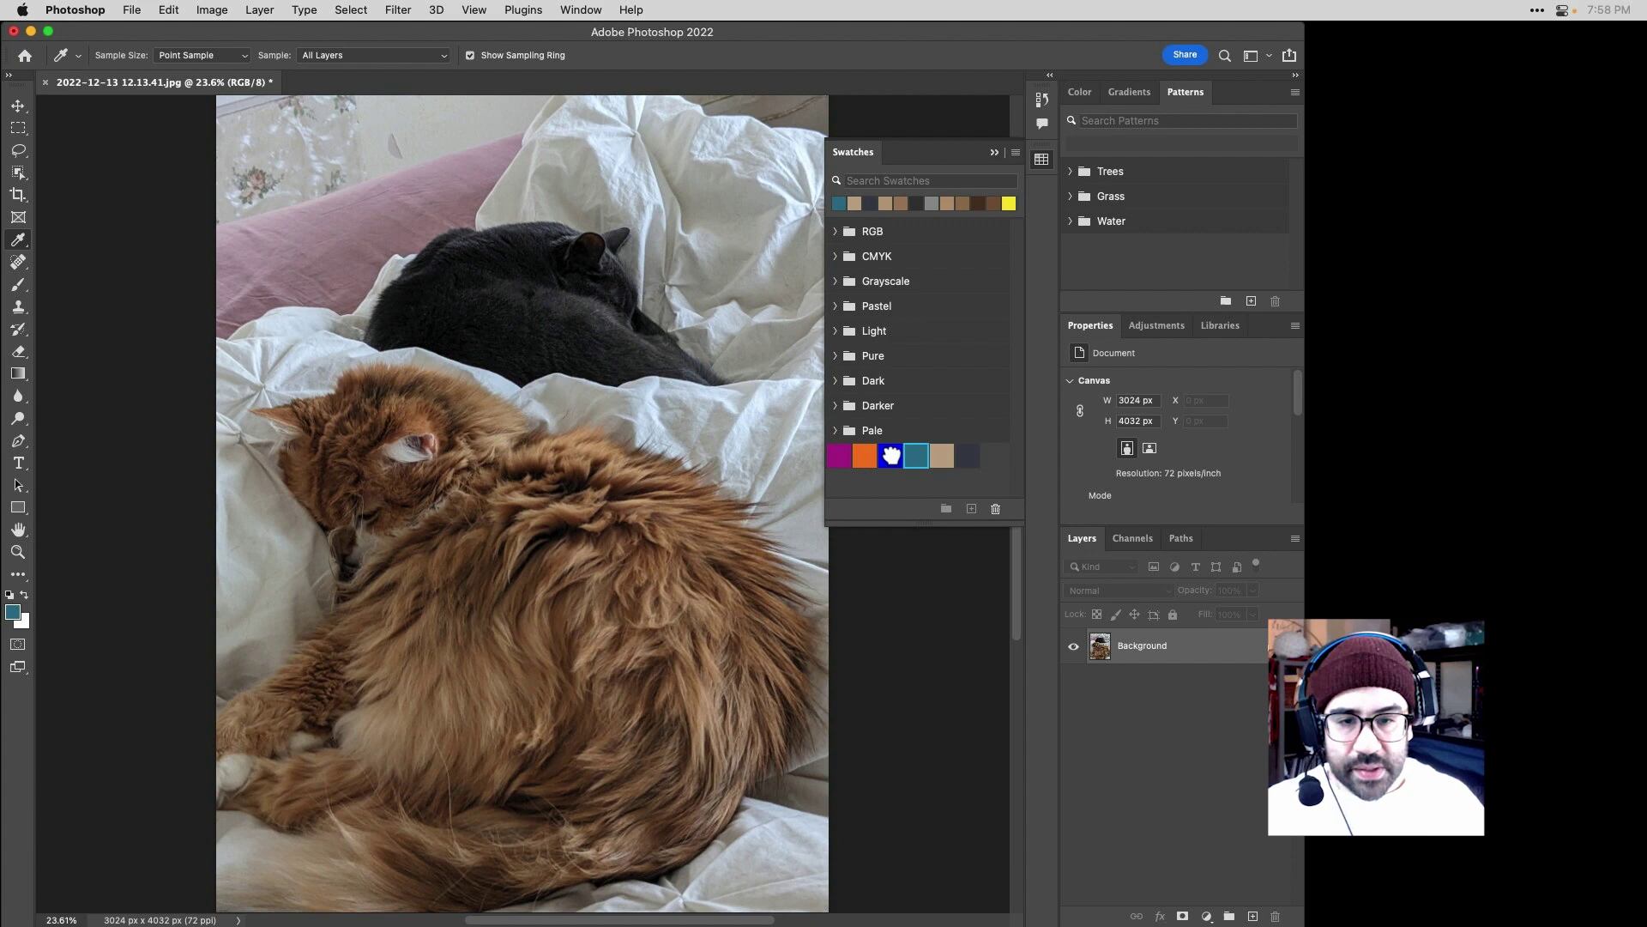
left_click(890, 455)
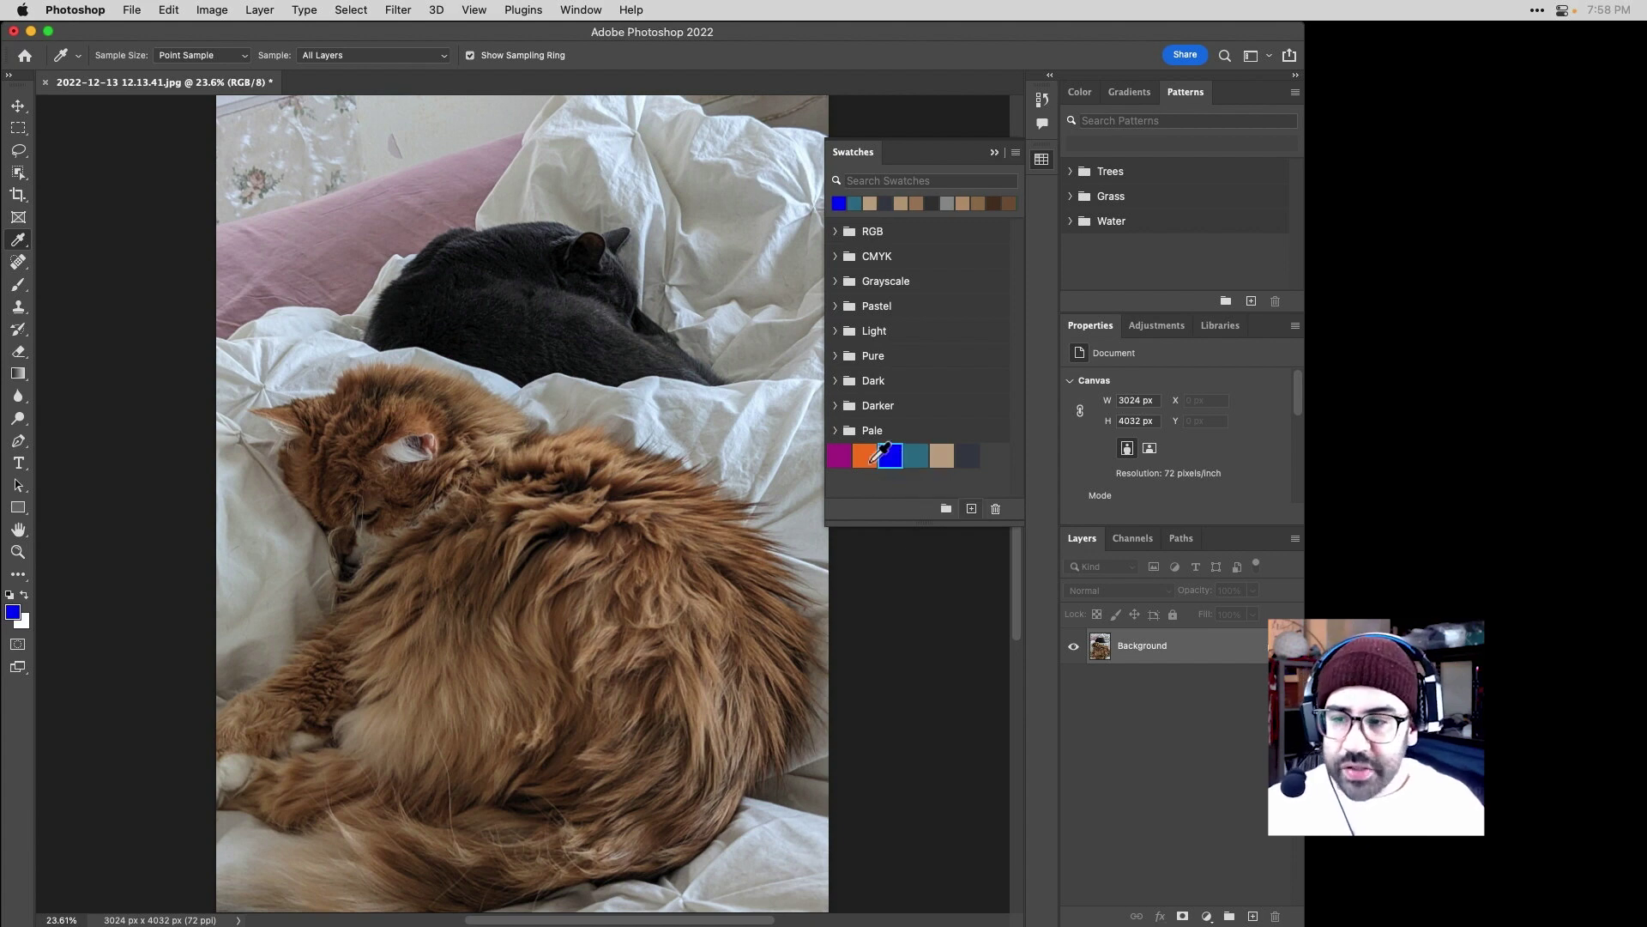
left_click(865, 455)
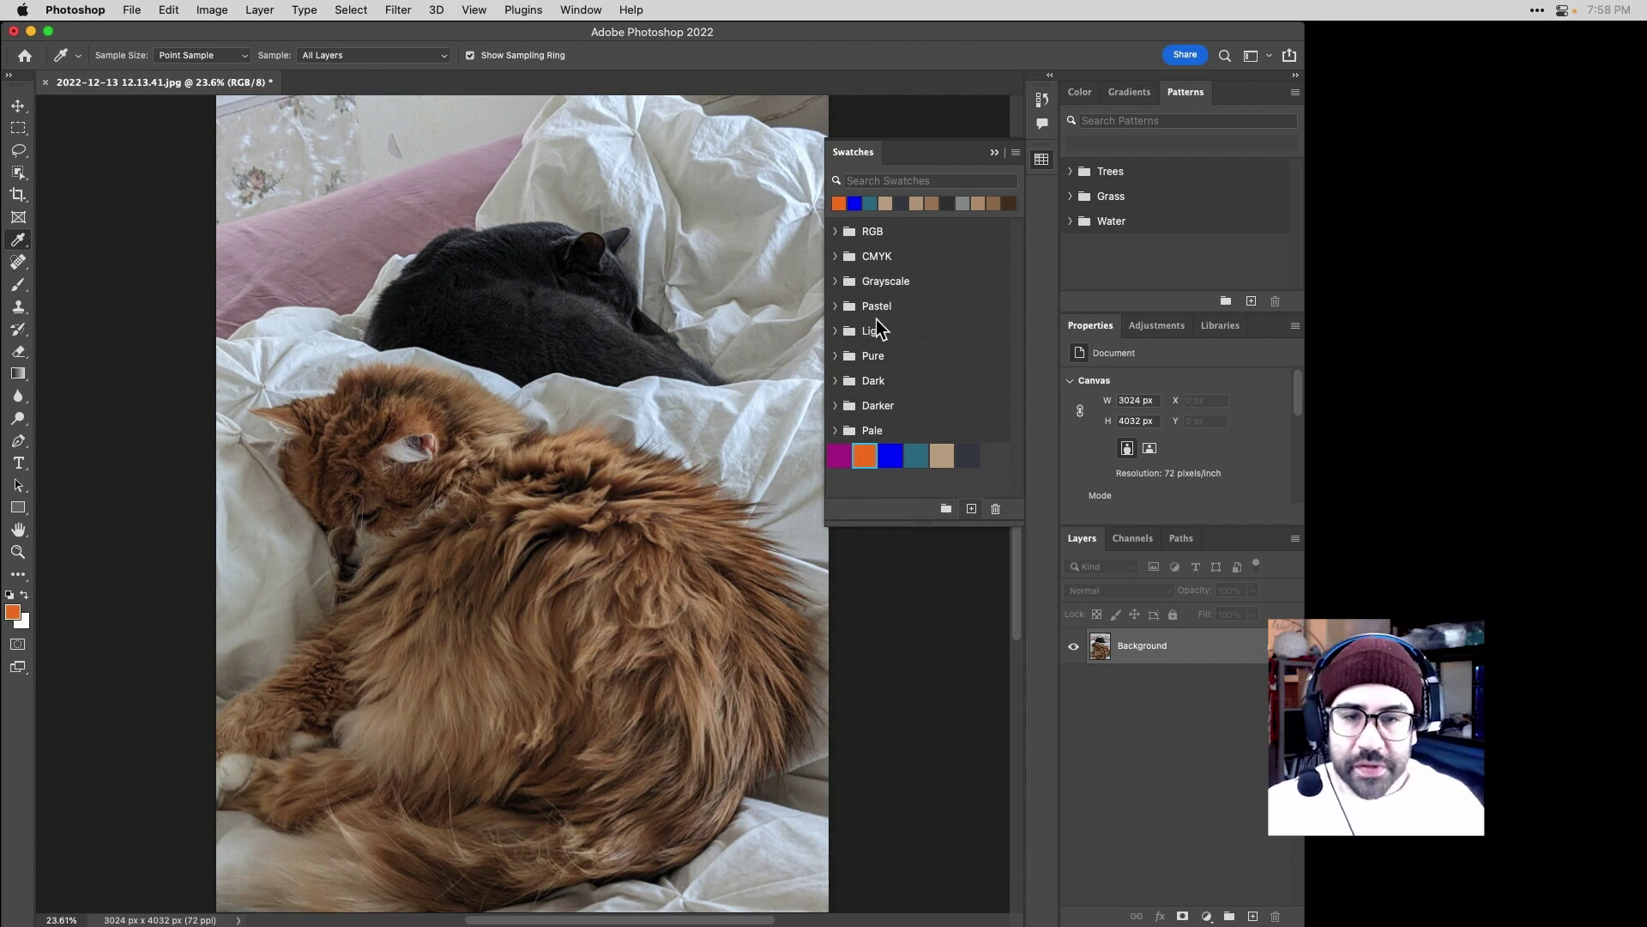
Check the Pastel folder, then drag the orange swatch onto the Pale group.
left_click(835, 306)
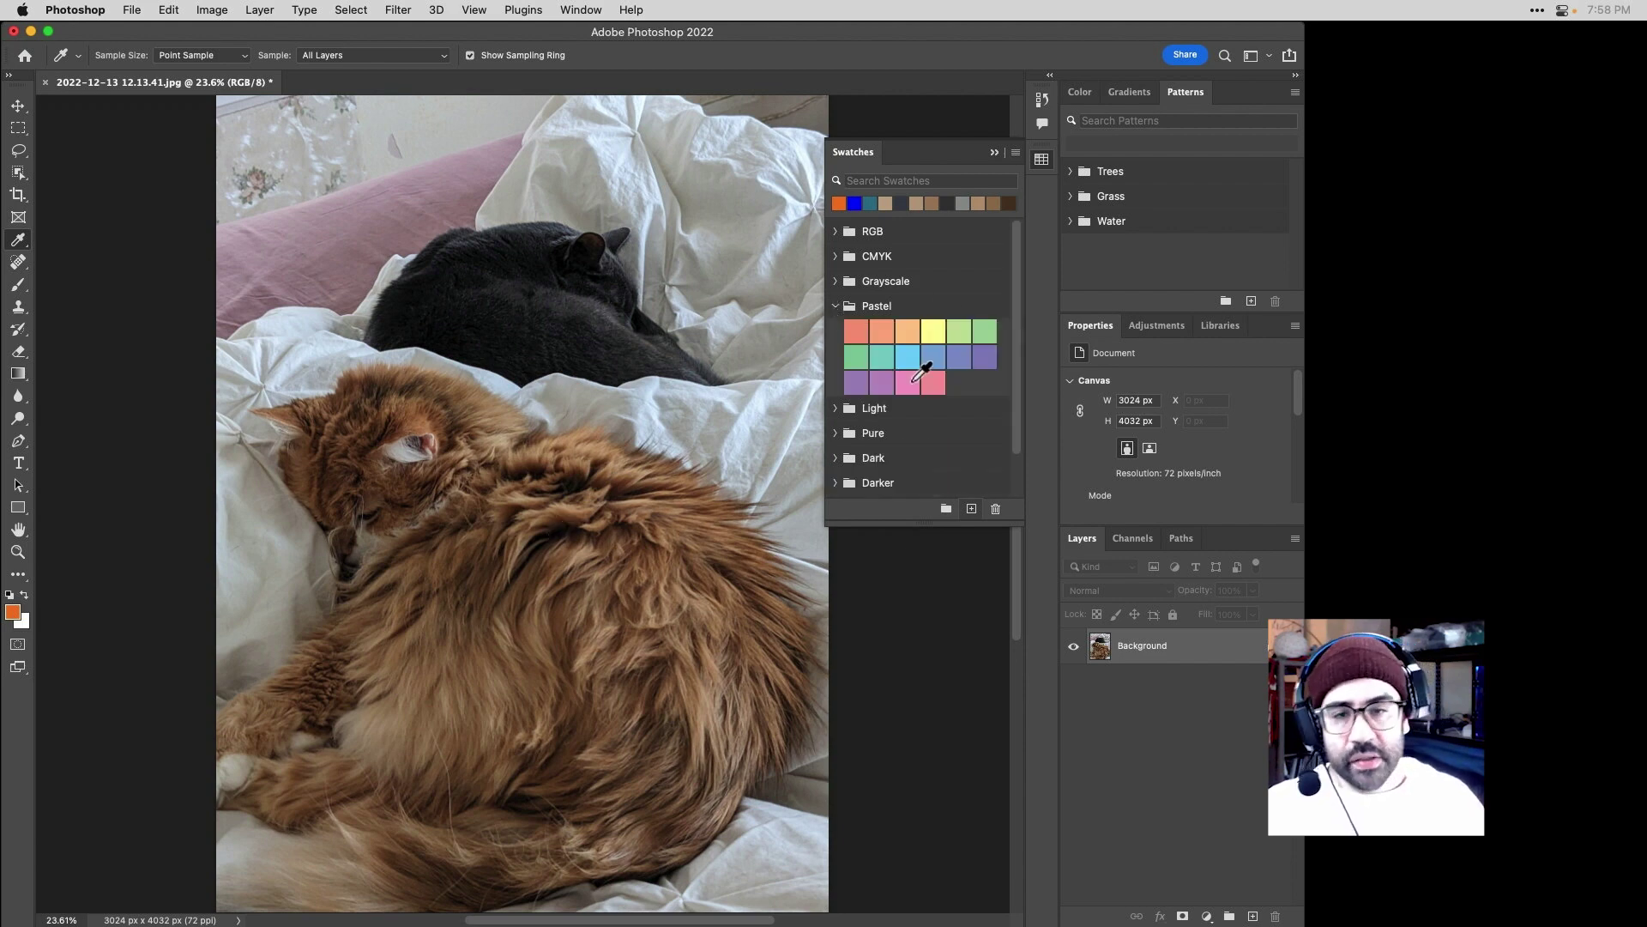
left_click(834, 306)
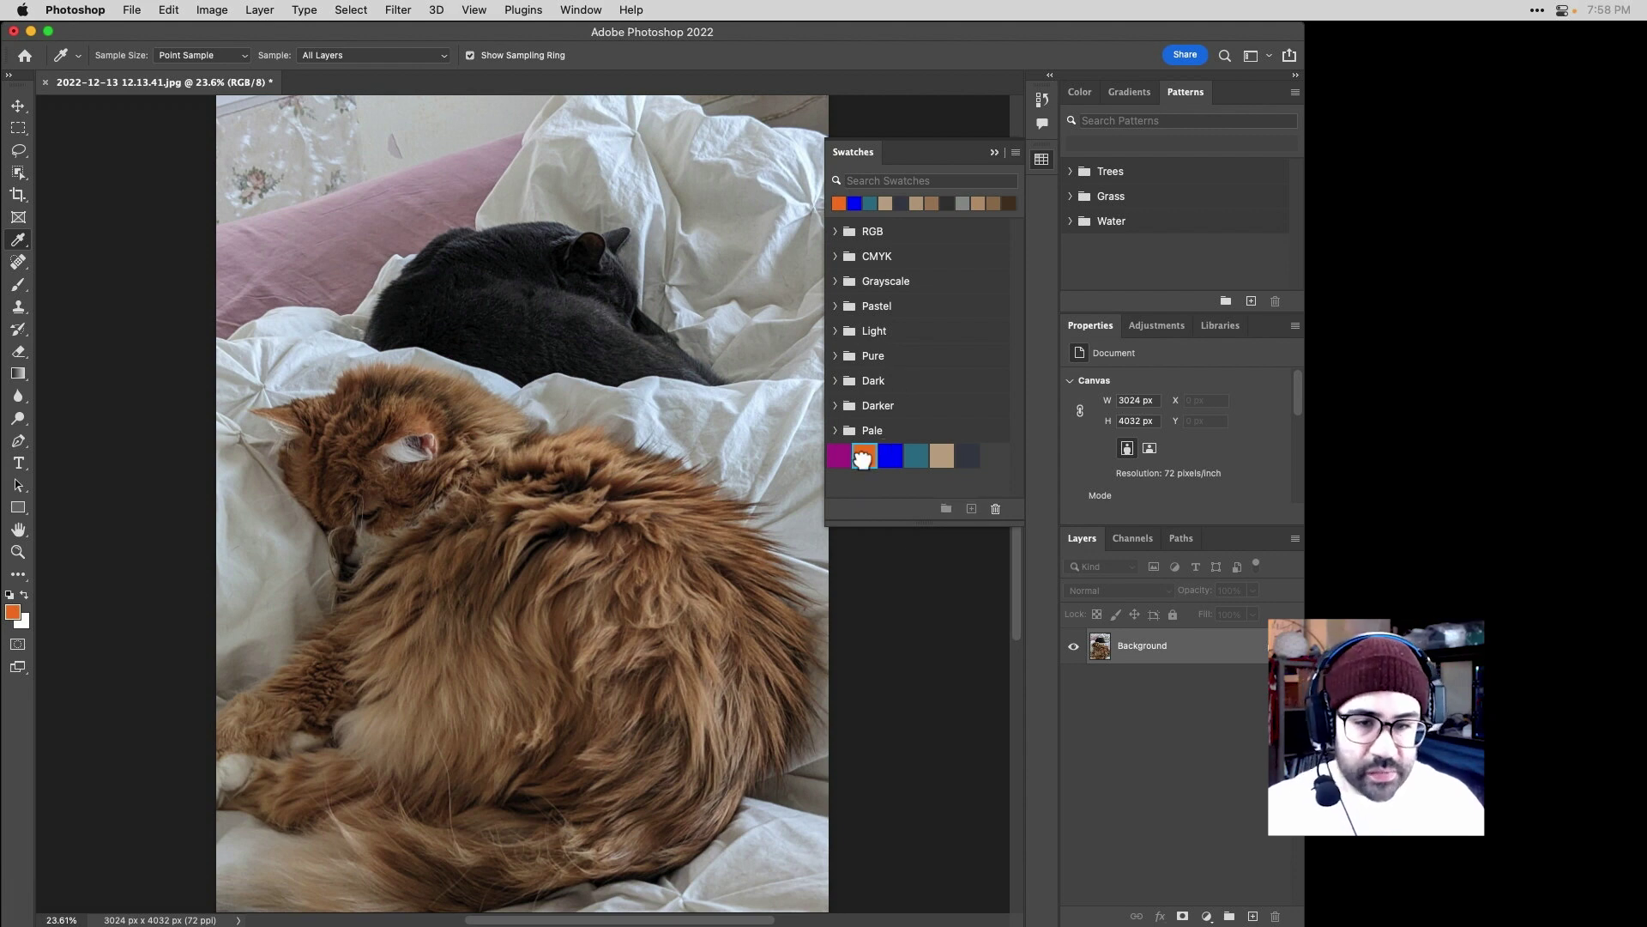
left_click_drag(862, 459, 872, 431)
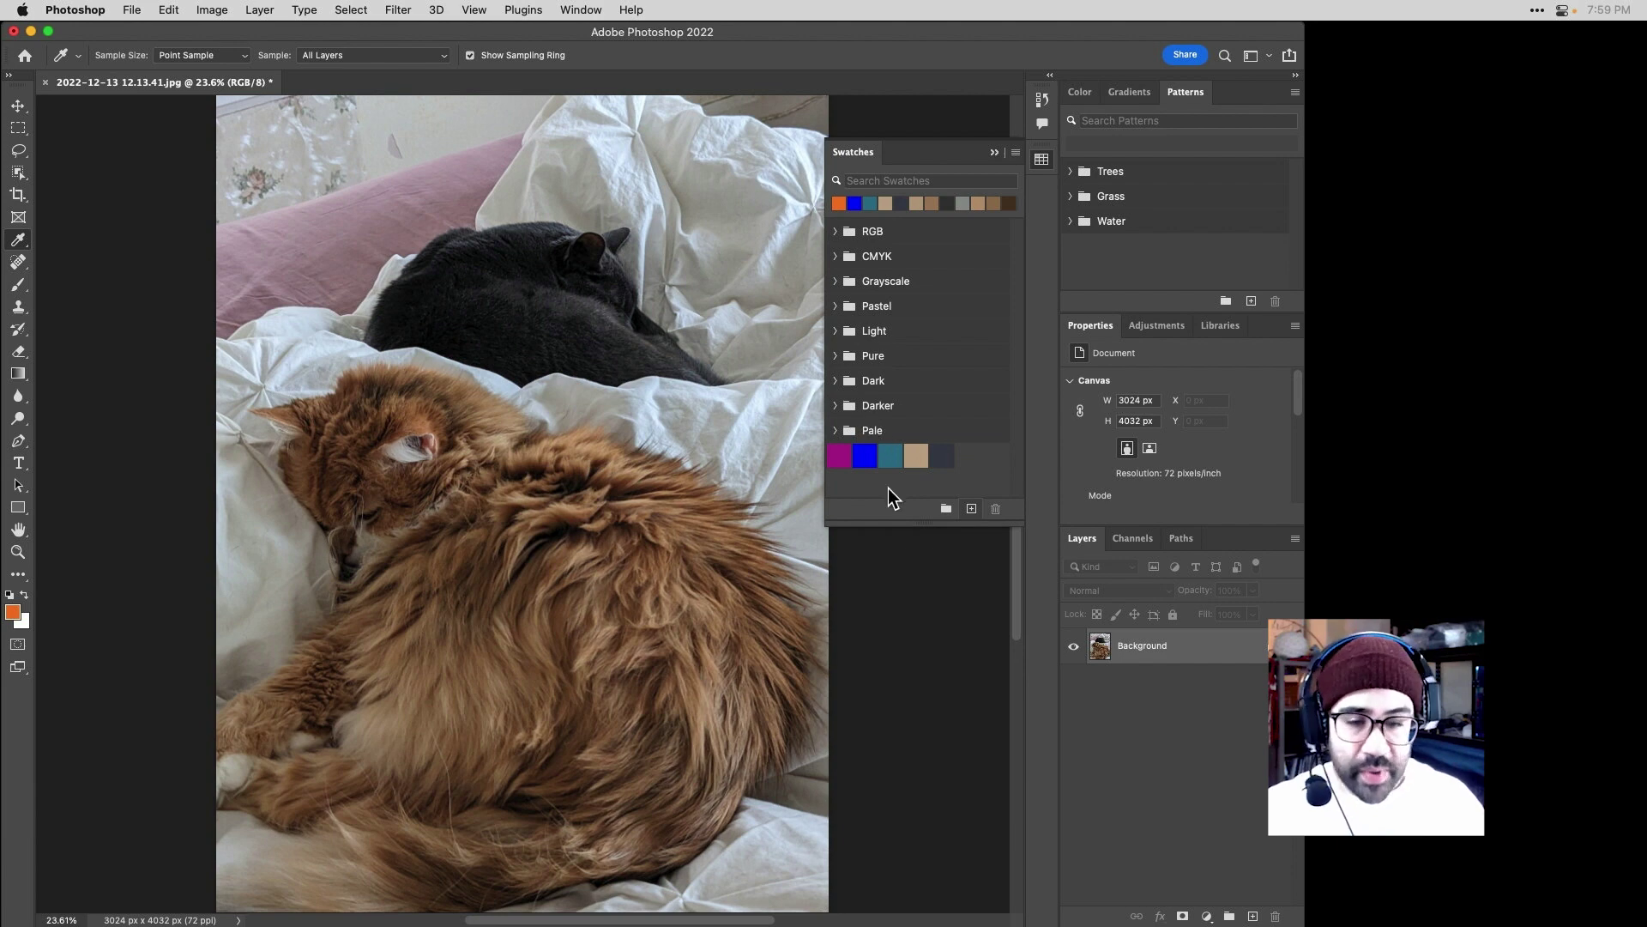
Create a new swatch group named 'My Cat Swatches'.
left_click(946, 511)
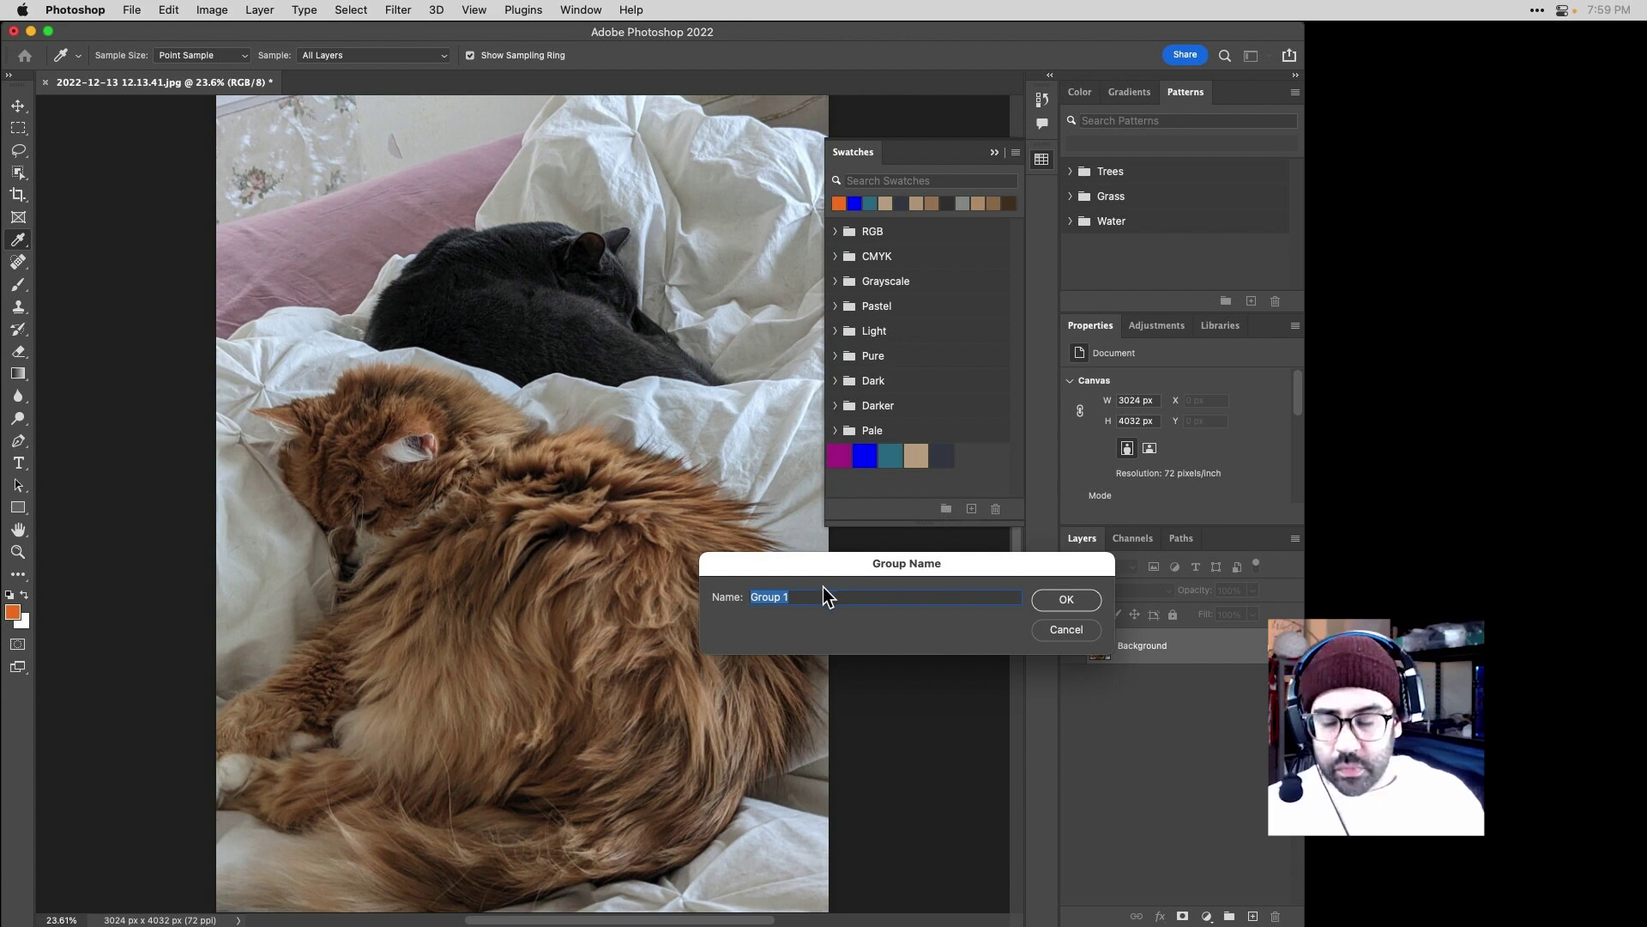
type("My Ca")
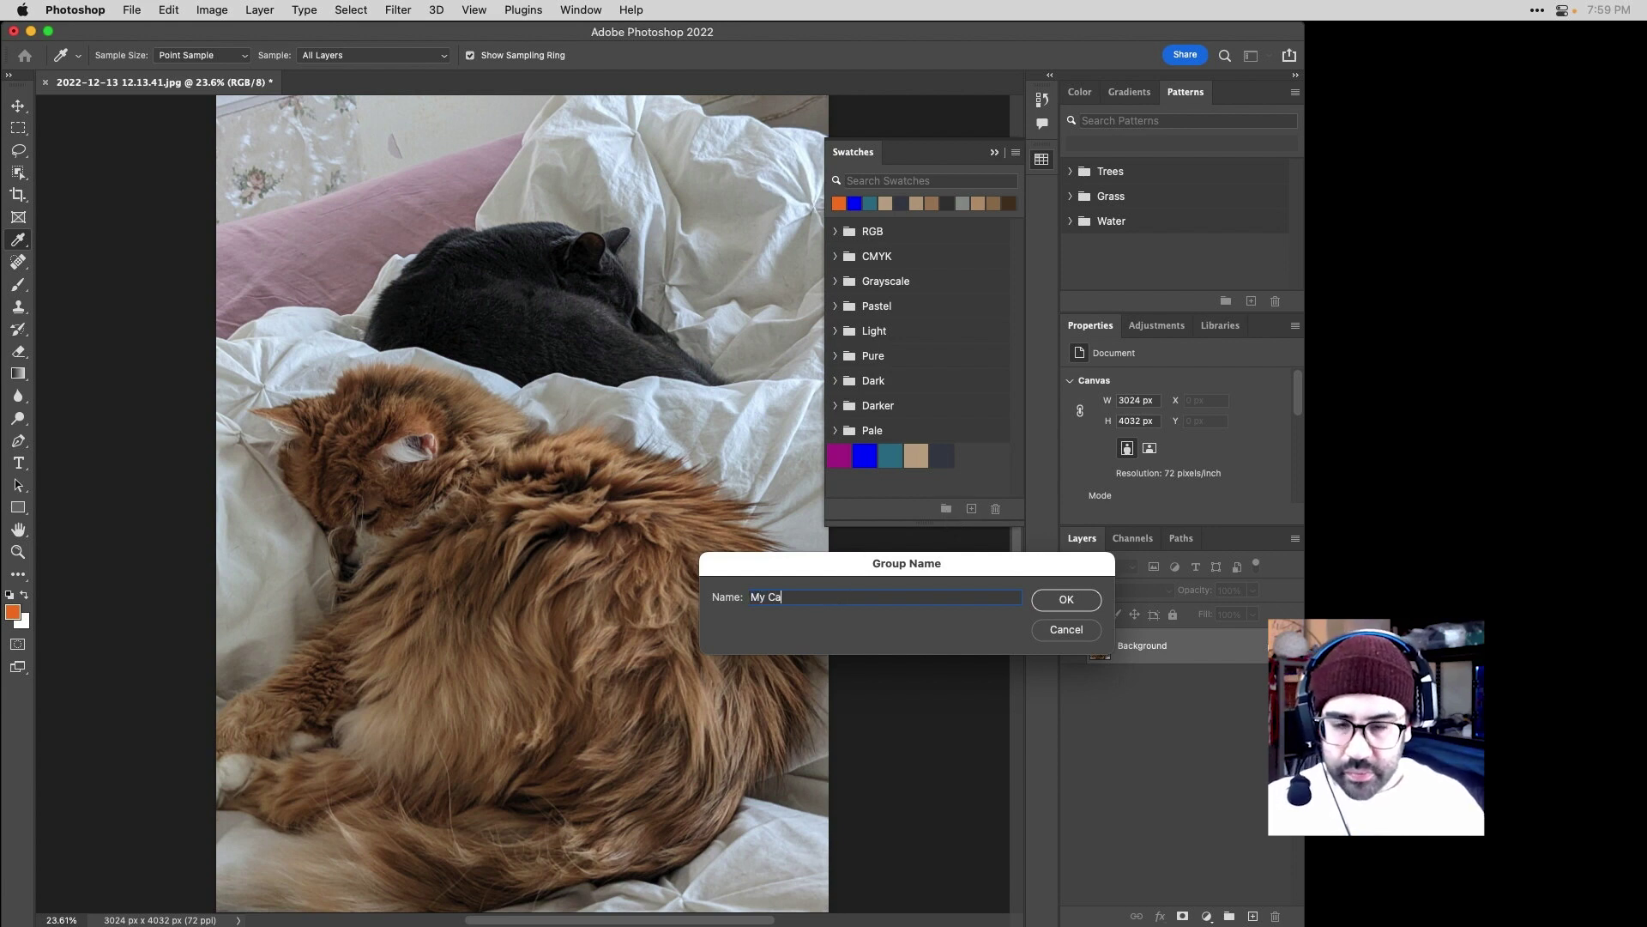
type("t Swatches")
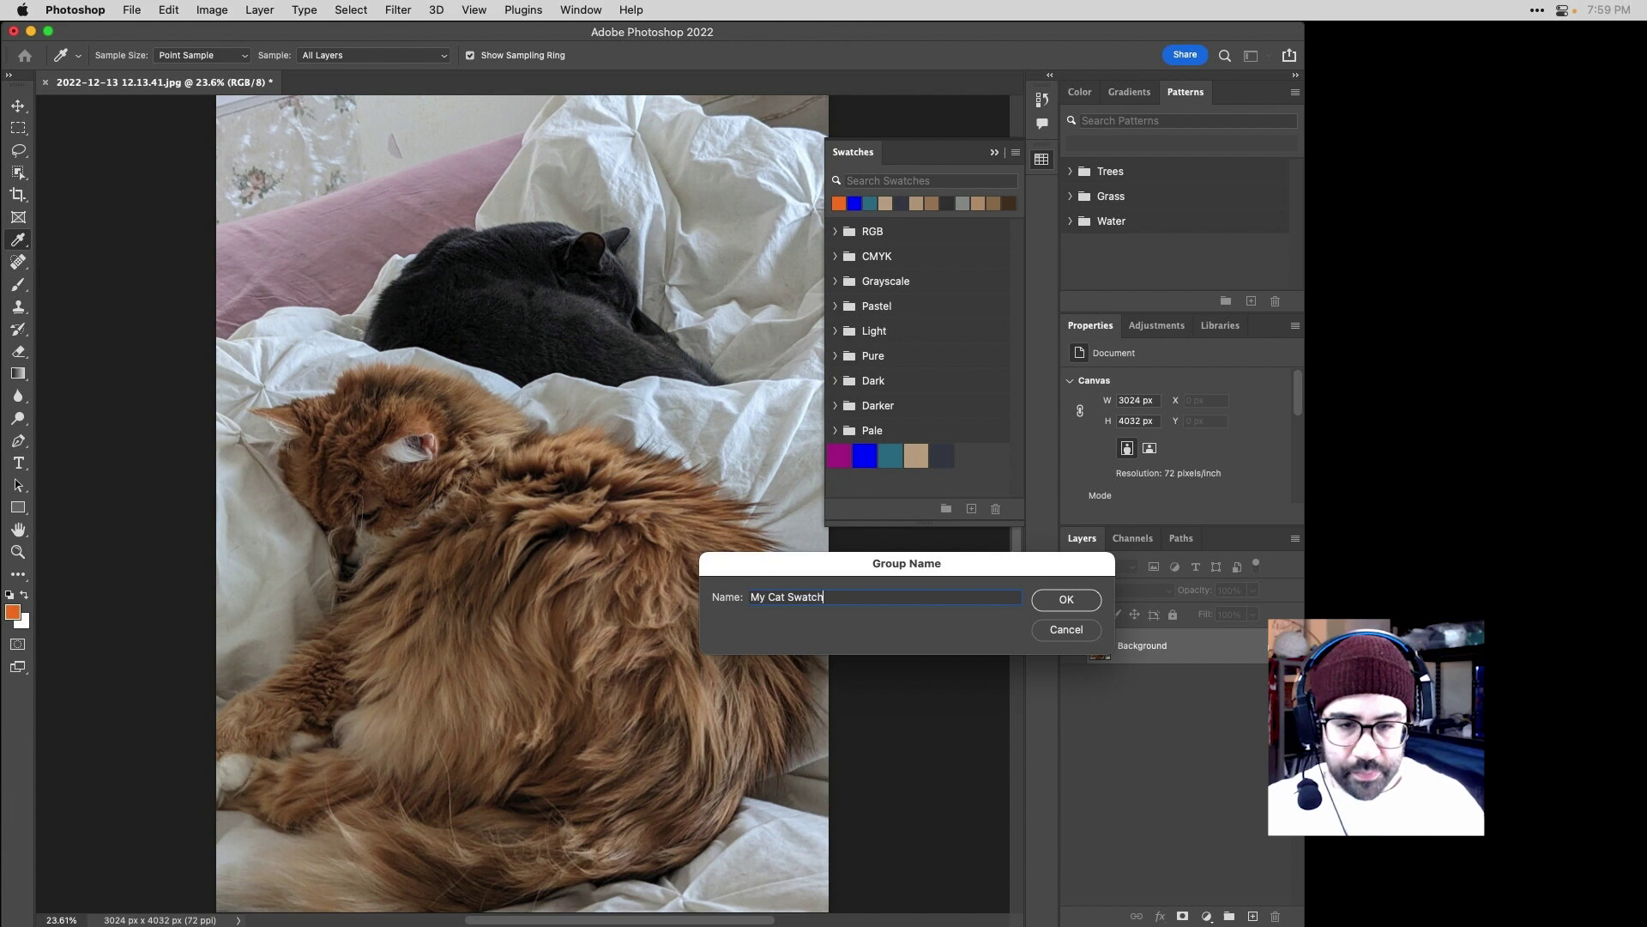
left_click(1064, 600)
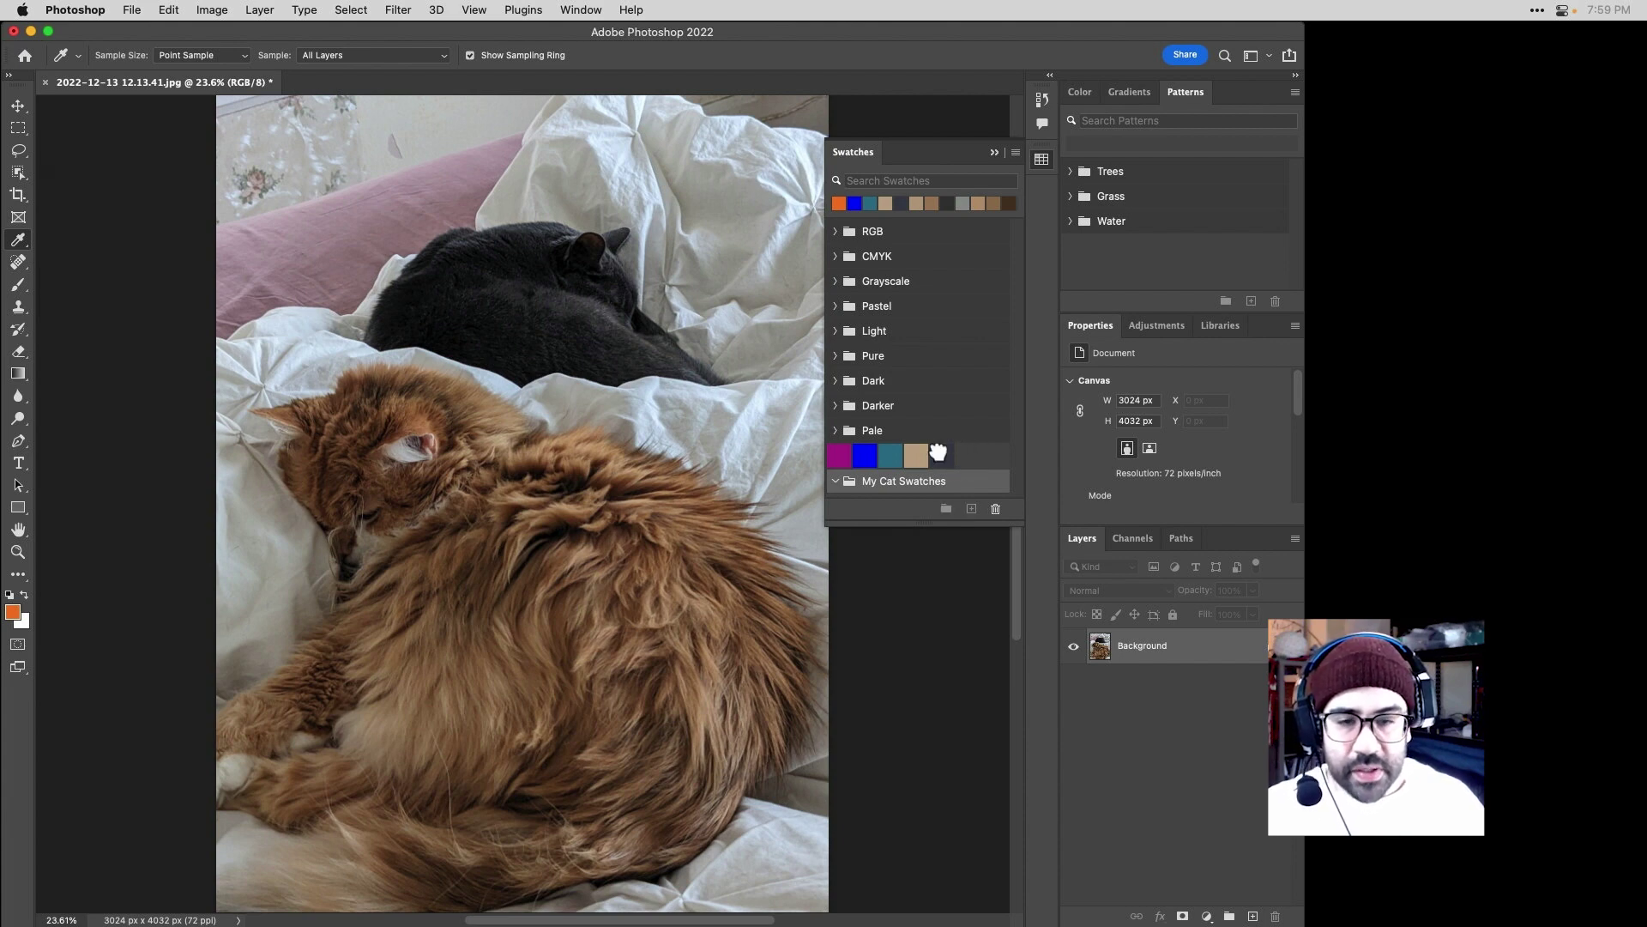
Move the dark grey, tan, teal, blue and magenta swatches into My Cat Swatches.
left_click_drag(937, 452, 904, 477)
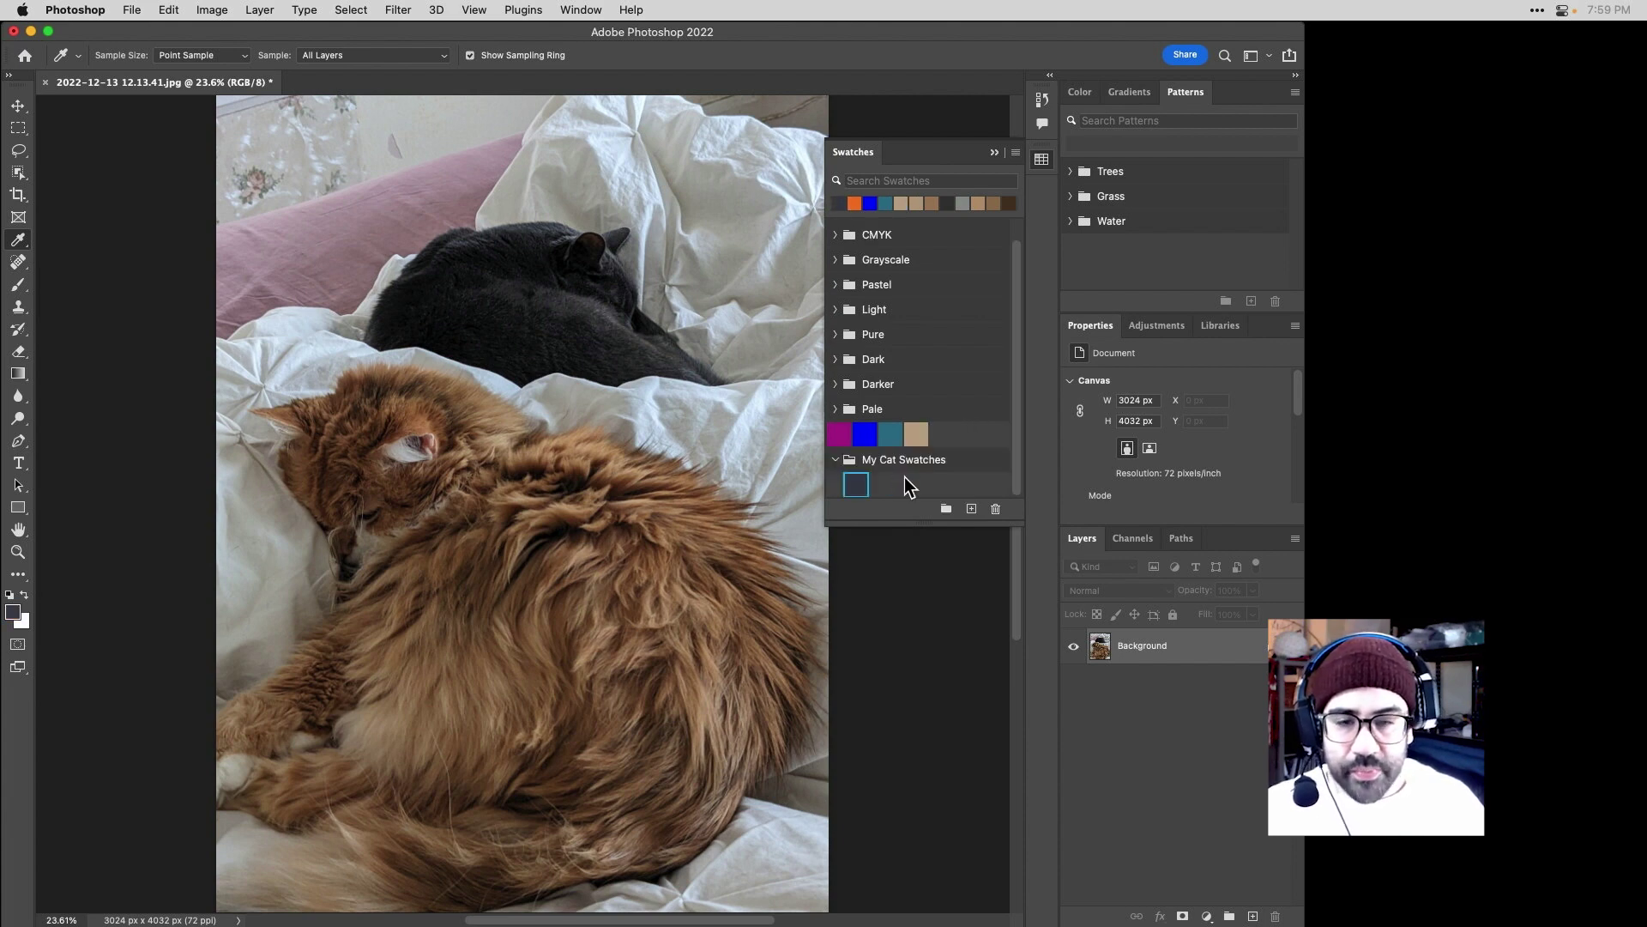
left_click(917, 433)
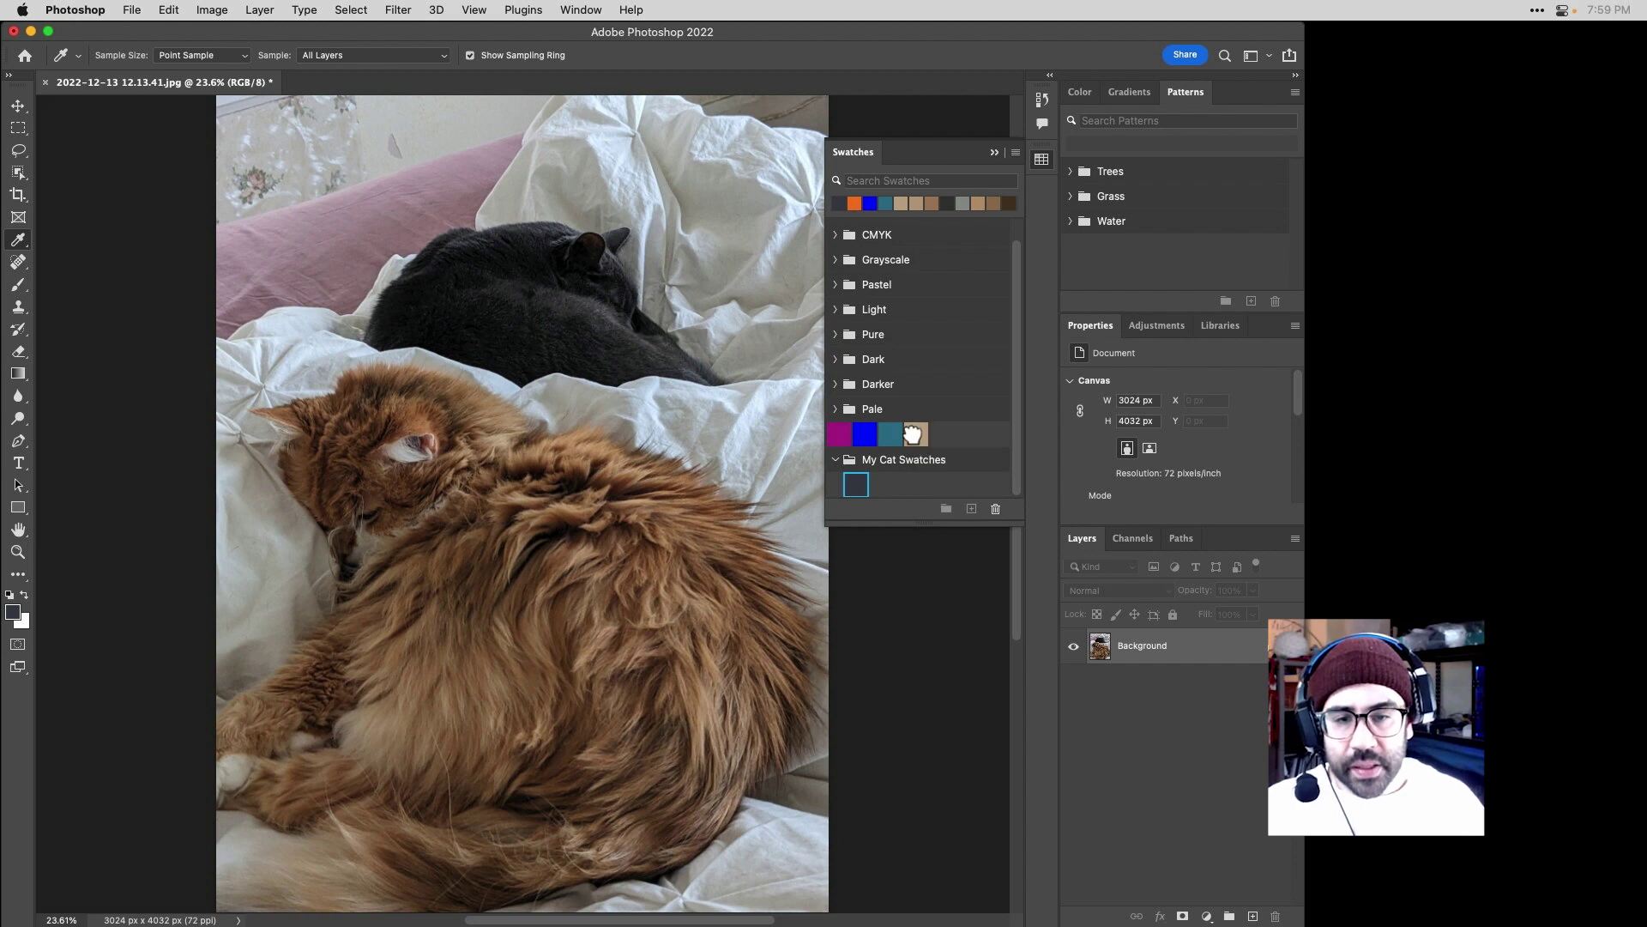
left_click(841, 432, "shift")
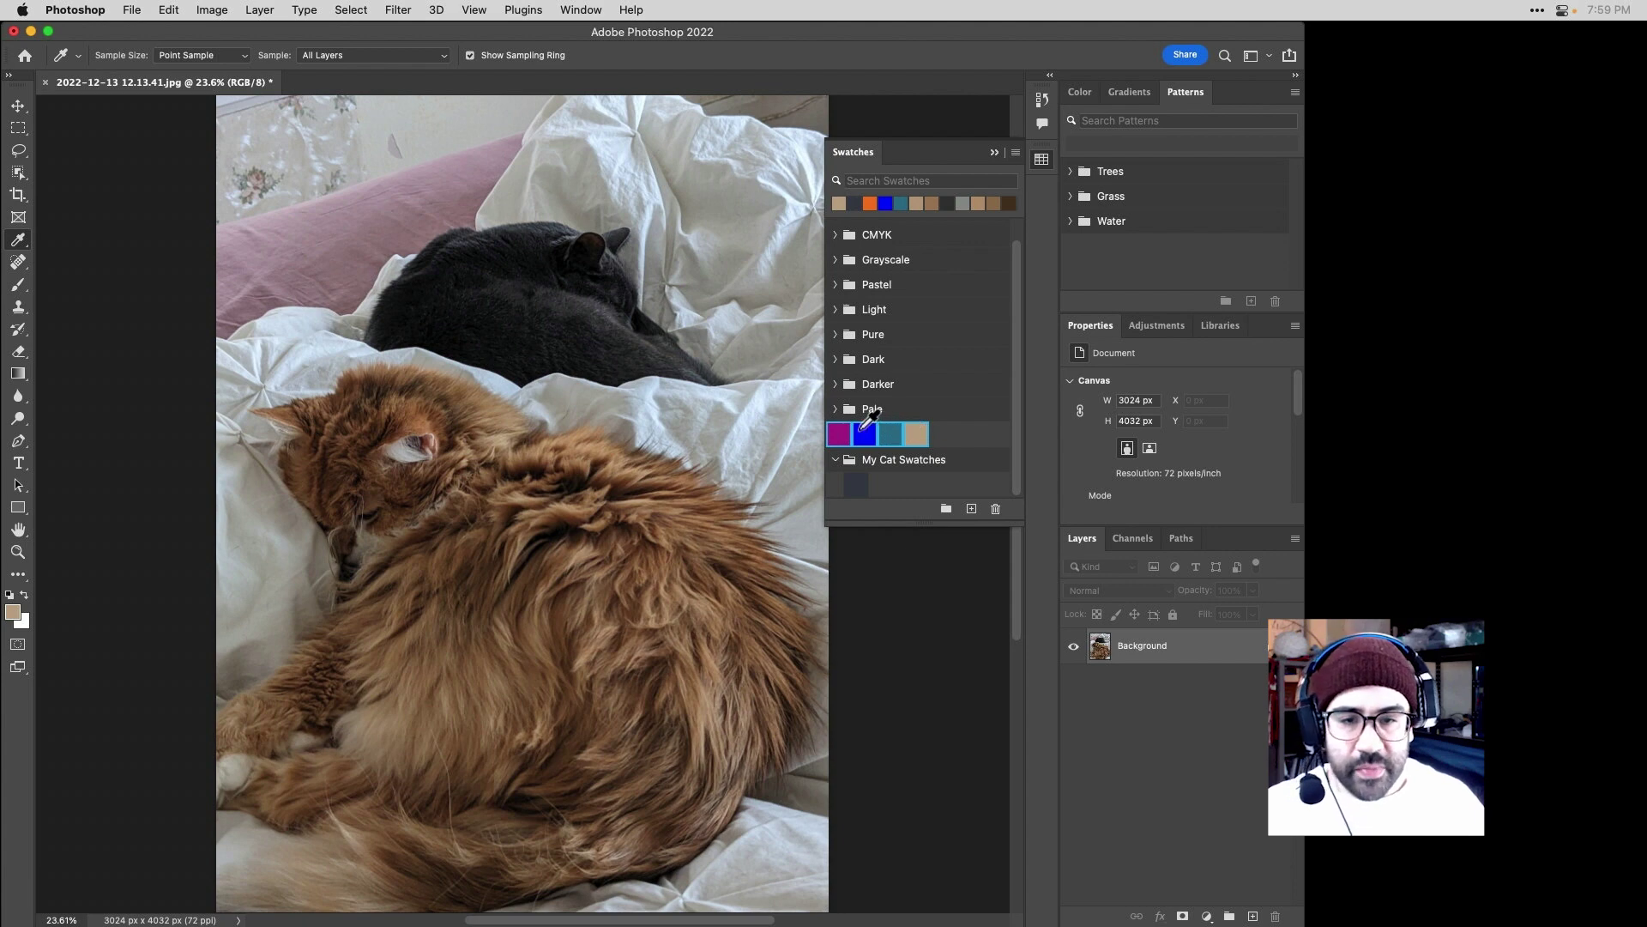
left_click_drag(892, 434, 884, 461)
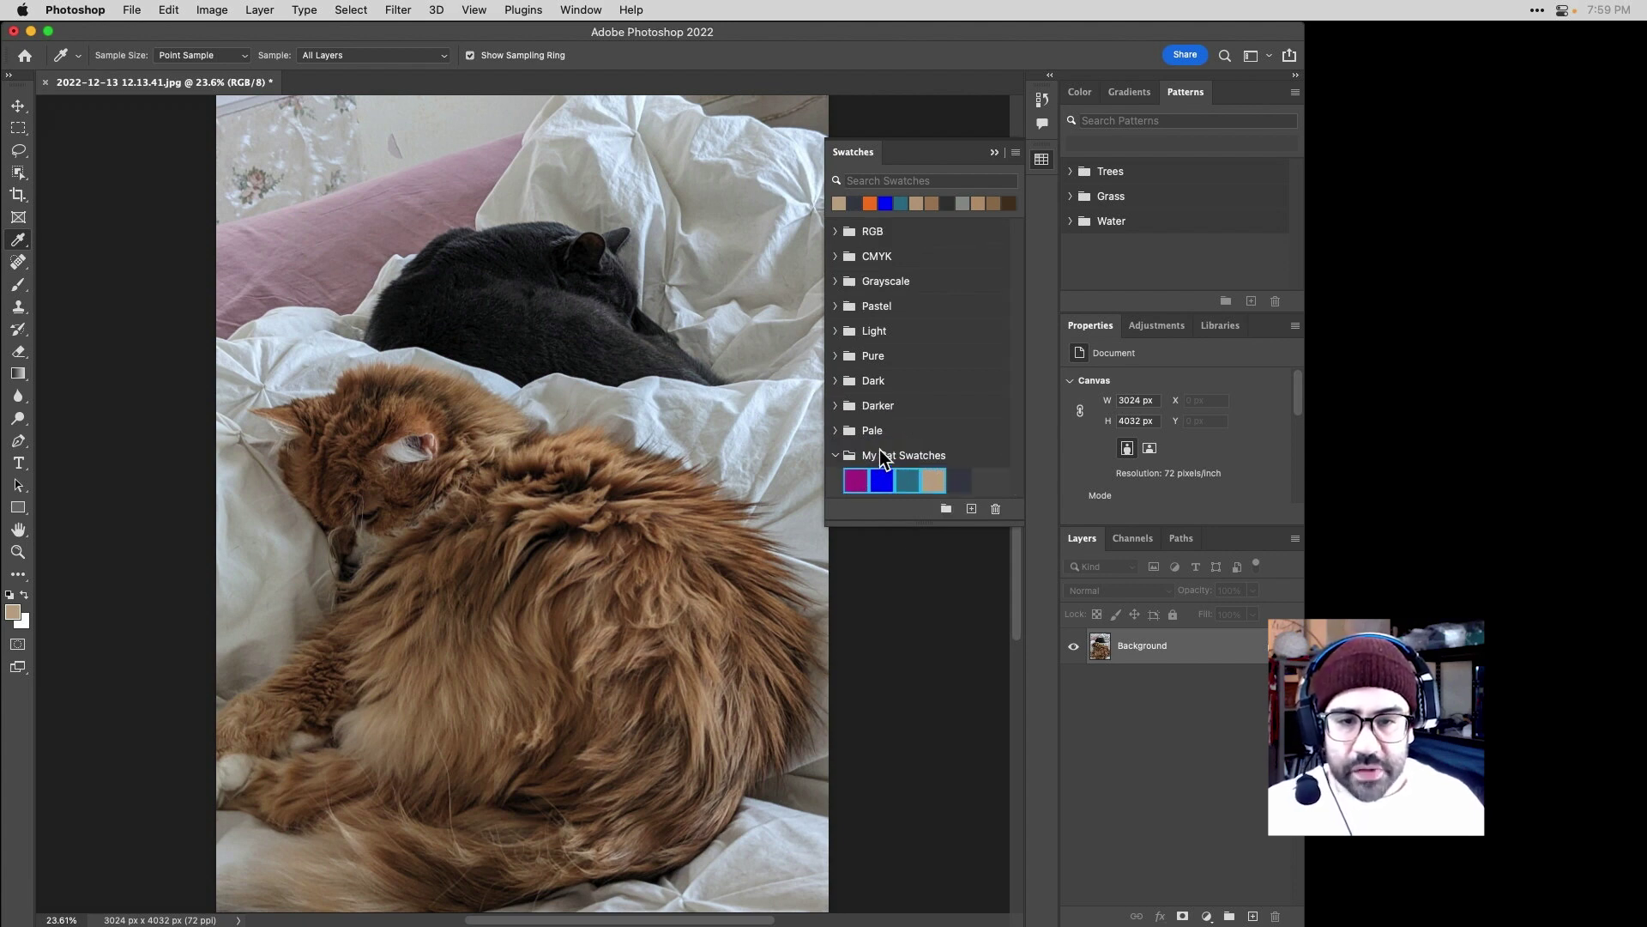
Deselect the swatches by clicking the My Cat Swatches group row.
left_click(961, 457)
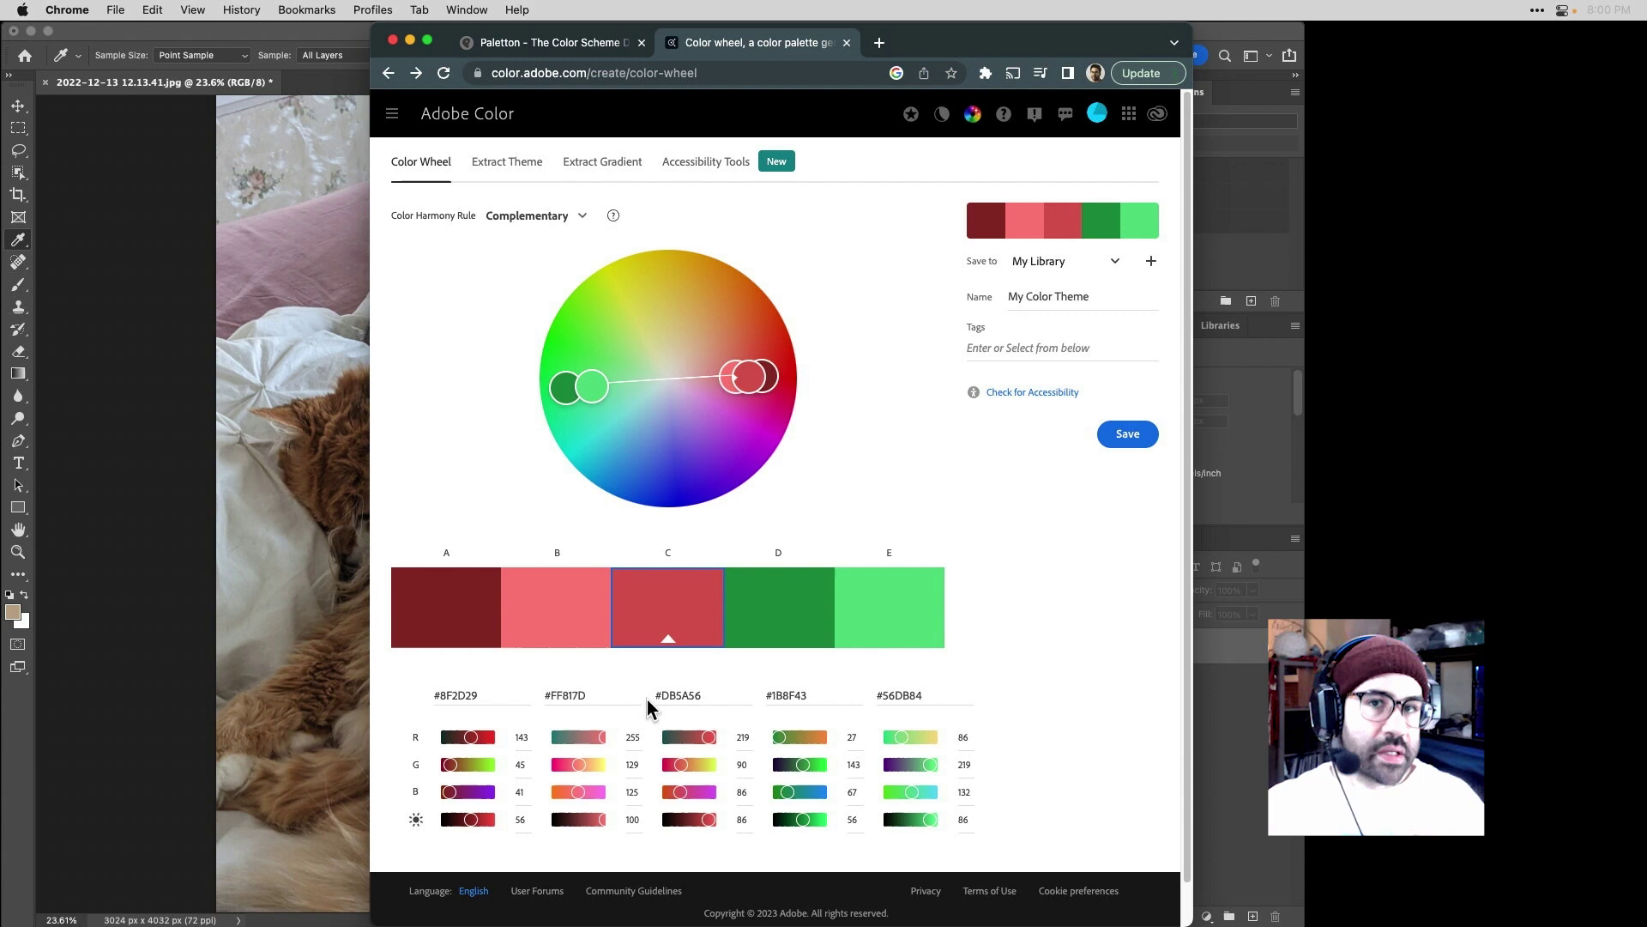
View the tetrad colour scheme in Paletton, then return to Photoshop.
left_click(553, 45)
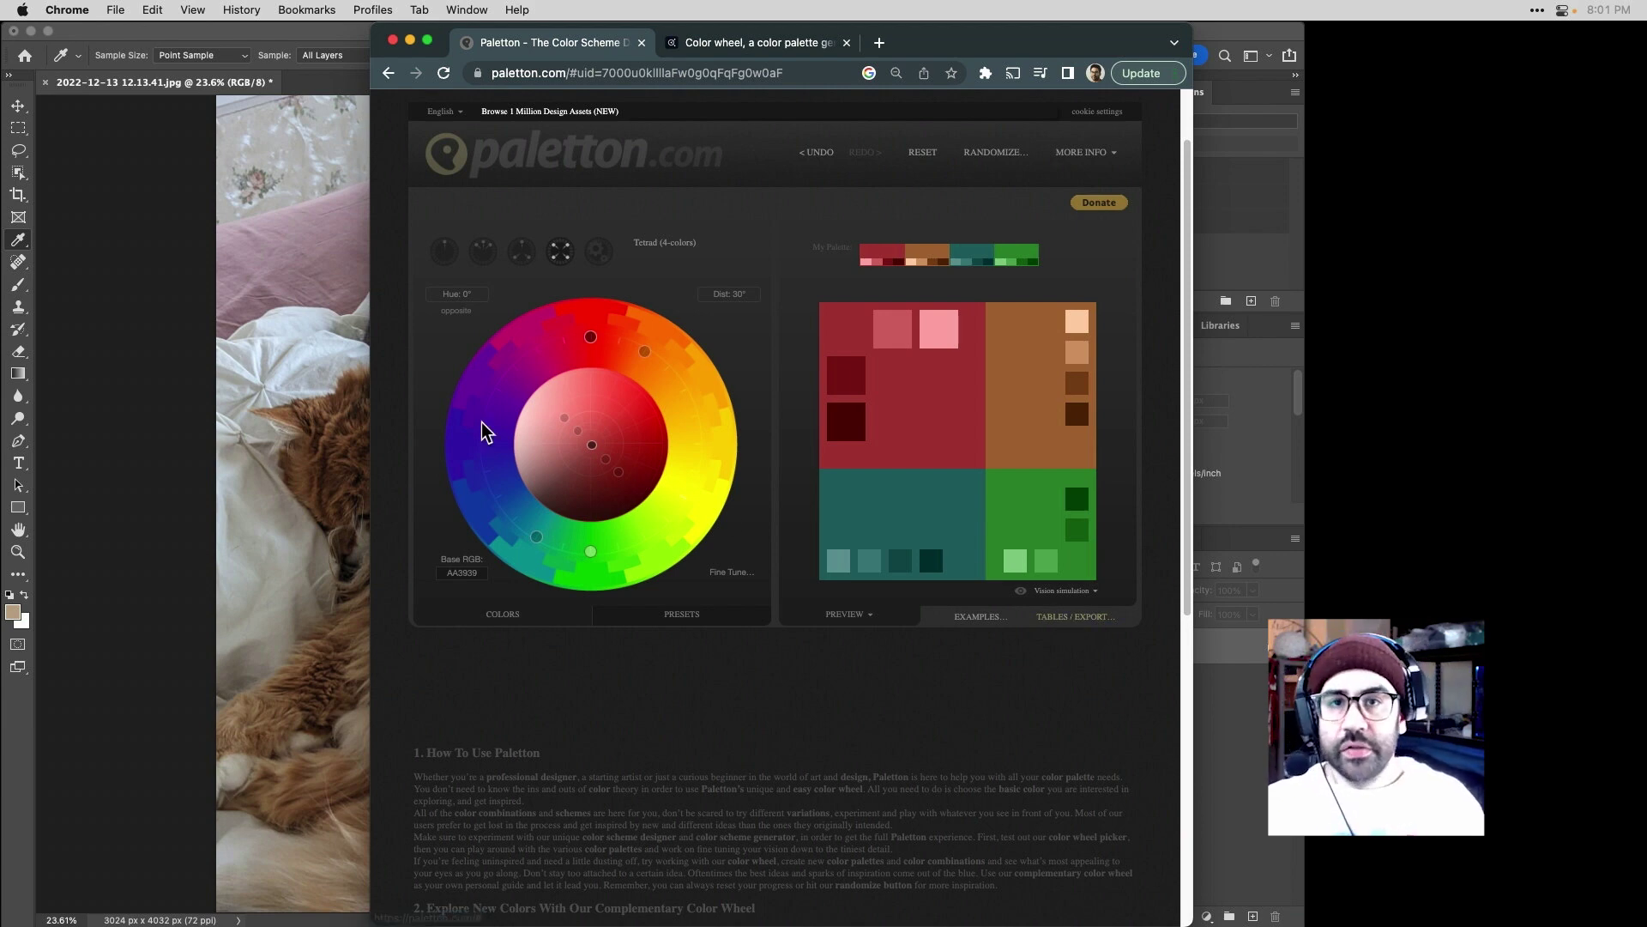
left_click(152, 296)
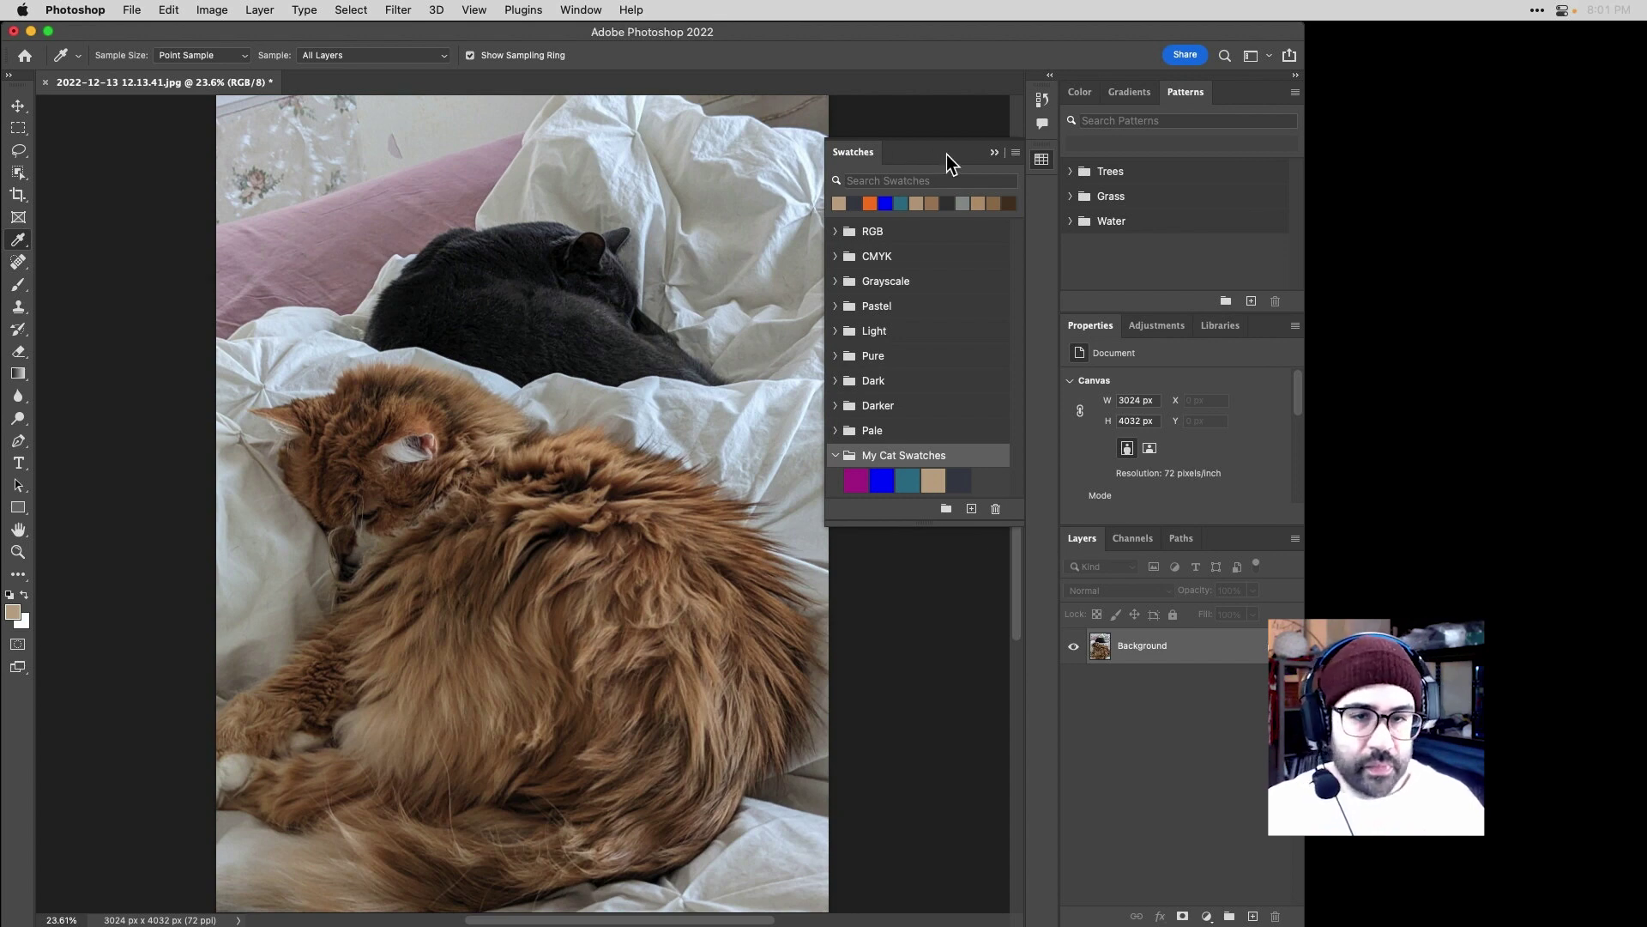
Import the My Custom Swatch palette from Downloads and expand the new group.
left_click(1016, 153)
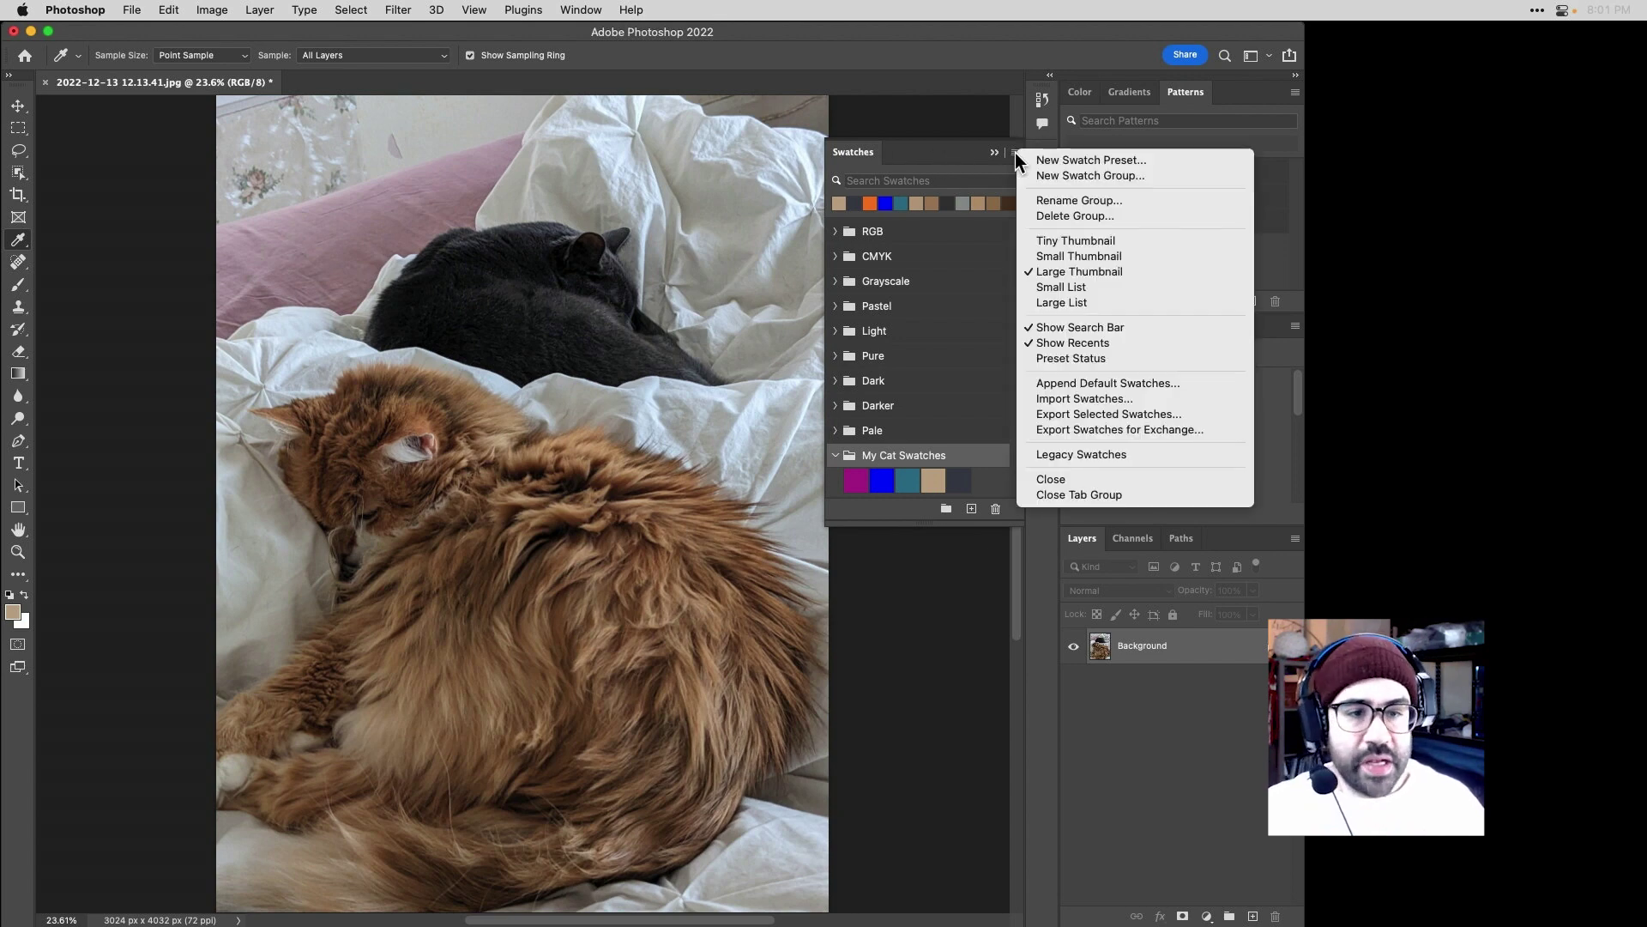
left_click(1139, 399)
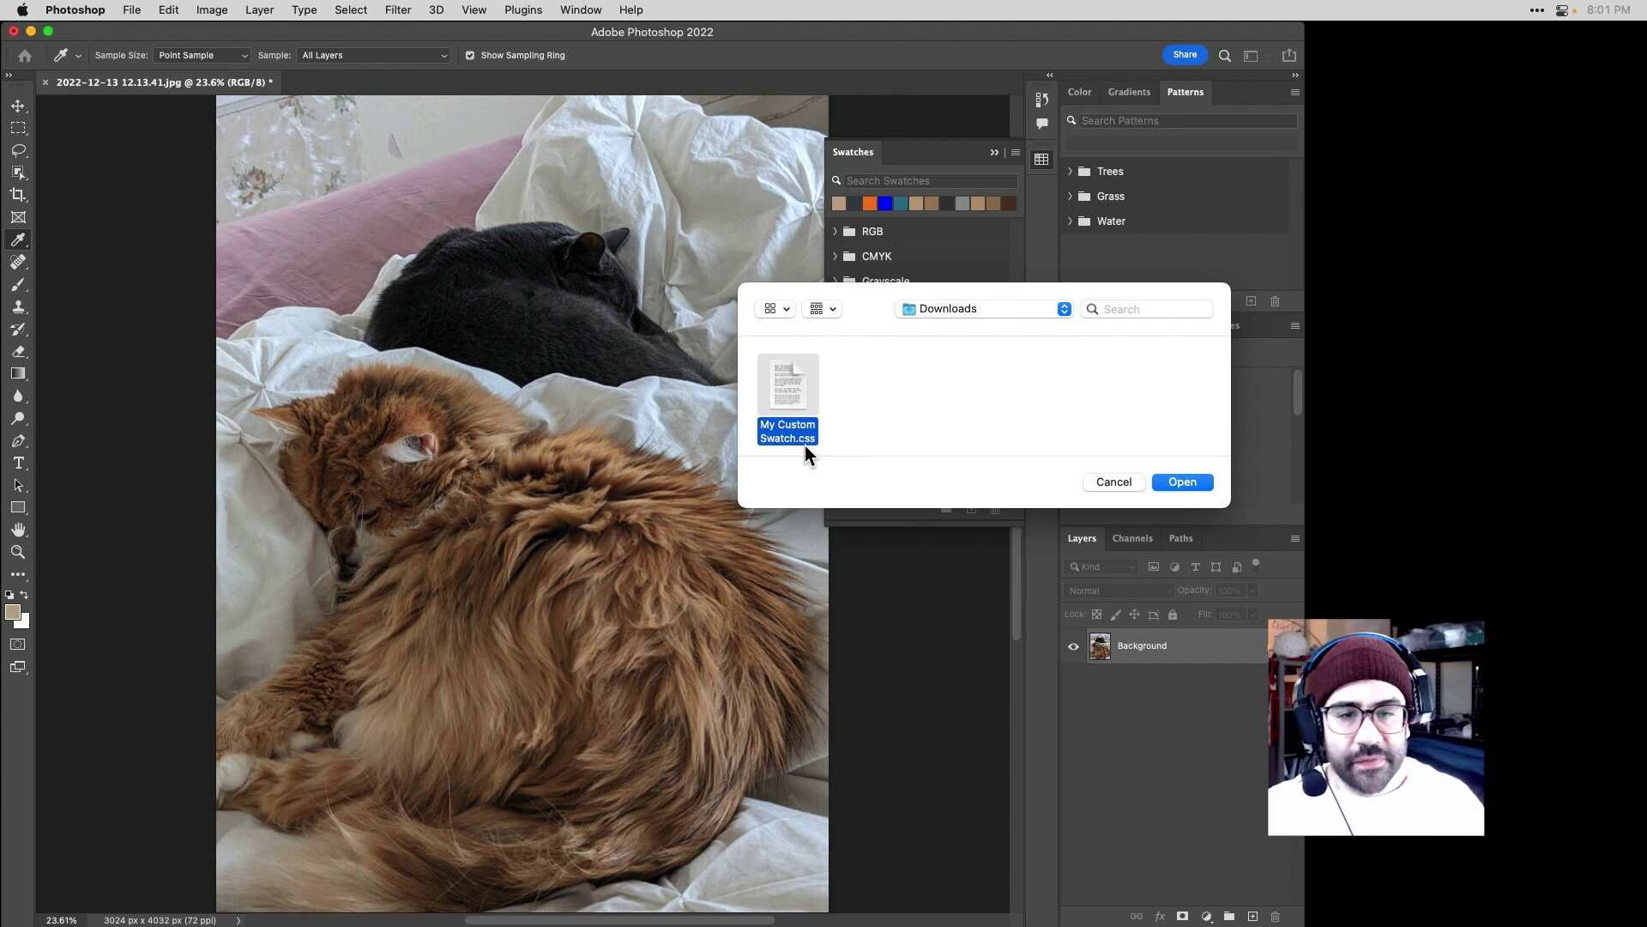
left_click(1181, 481)
scroll(959, 413, "down", 1)
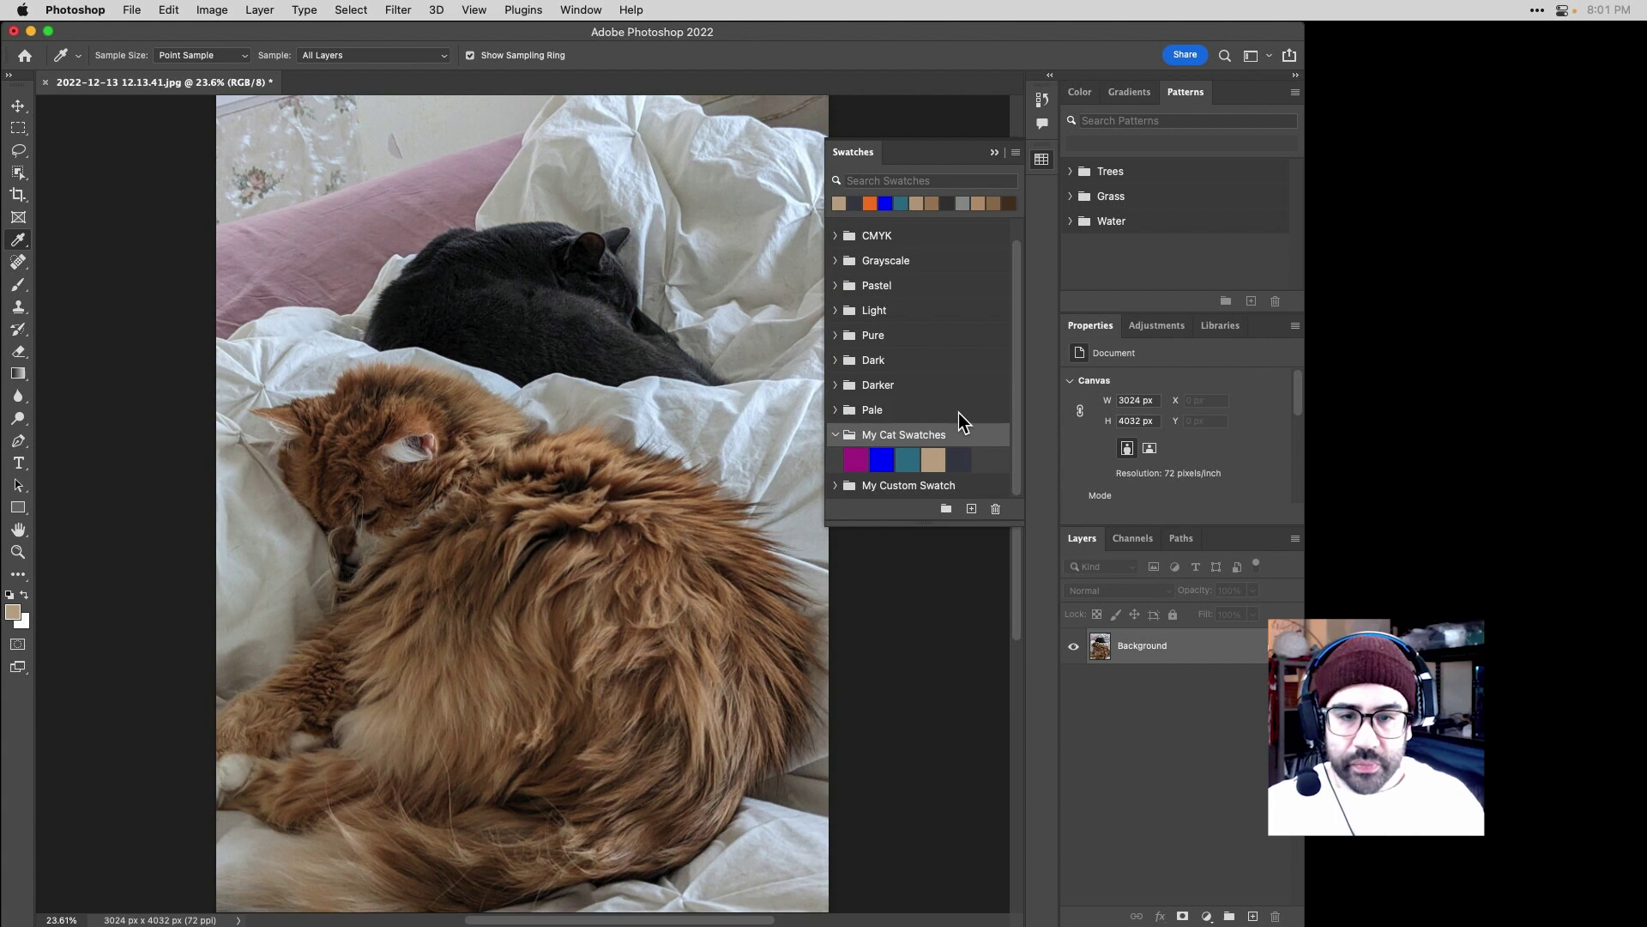
left_click(837, 486)
scroll(866, 423, "down", 3)
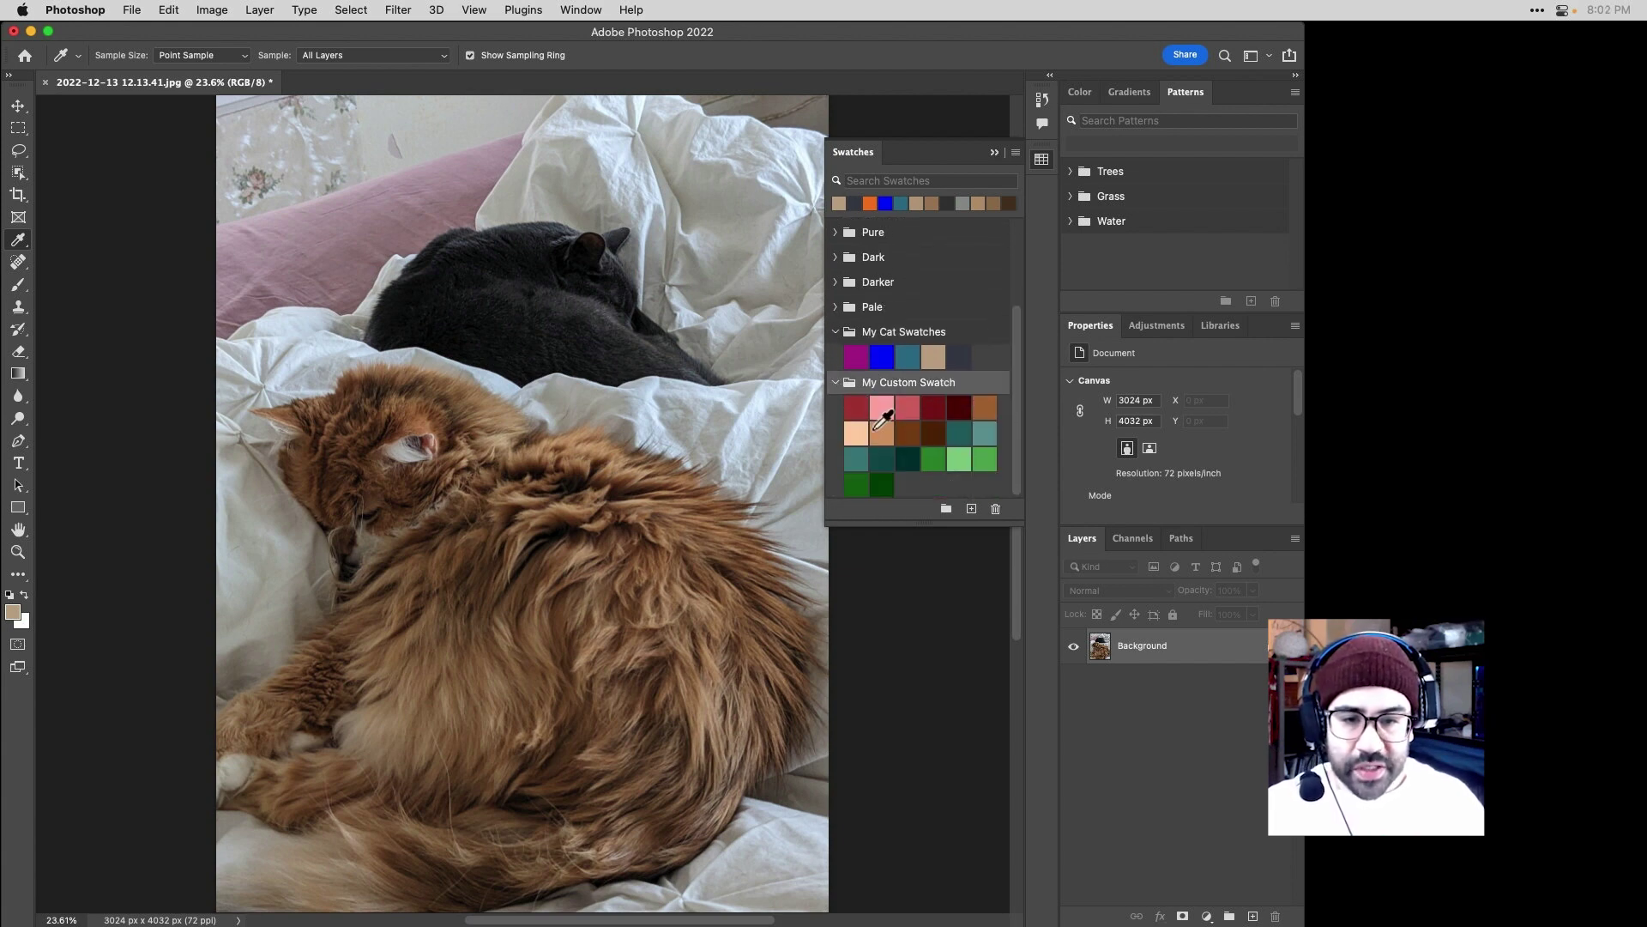